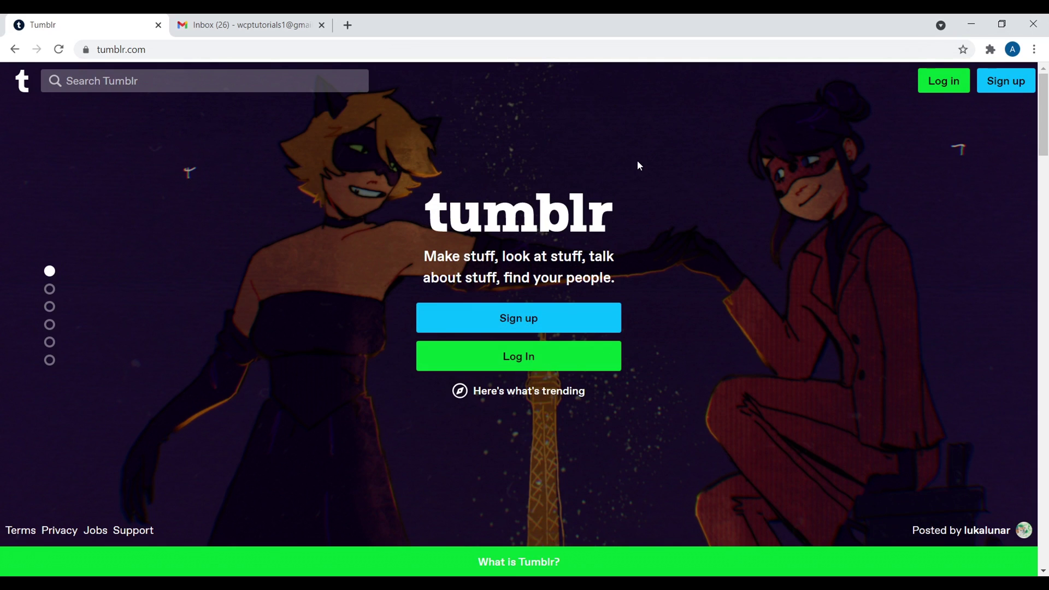
# Step: Sign up for a Tumblr account with email, password and blog name, entering age 38
pyautogui.moveTo(1045, 116); pyautogui.dragTo(1044, 234)
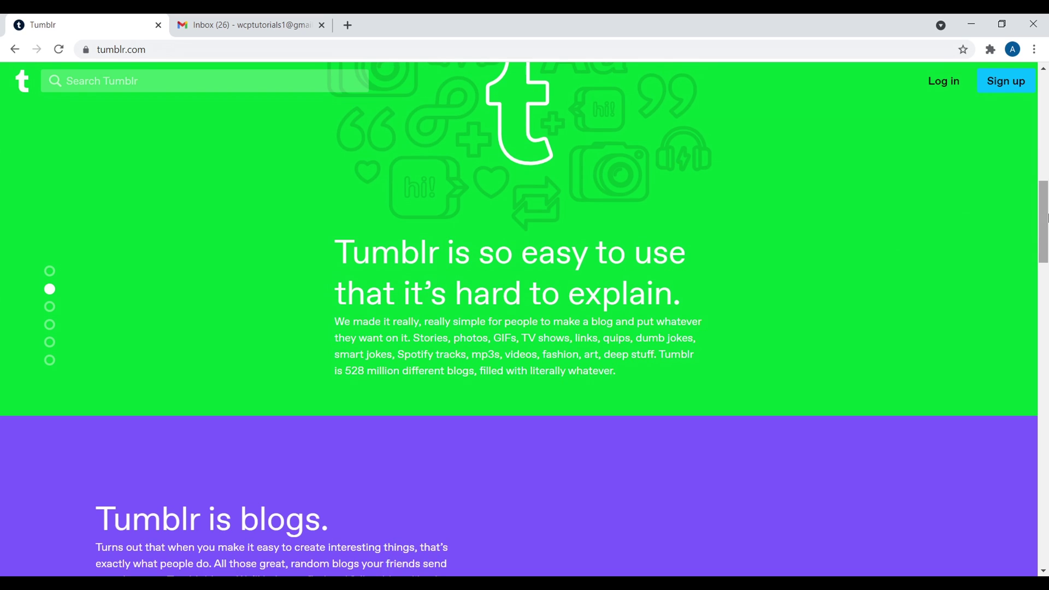
pyautogui.moveTo(1045, 219); pyautogui.dragTo(1046, 93)
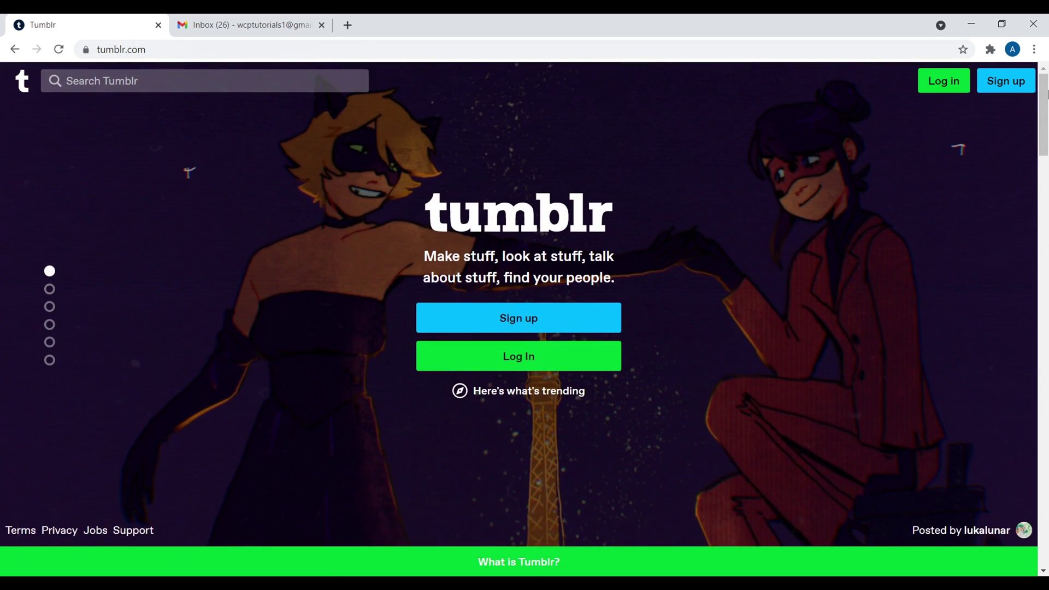
pyautogui.click(520, 319)
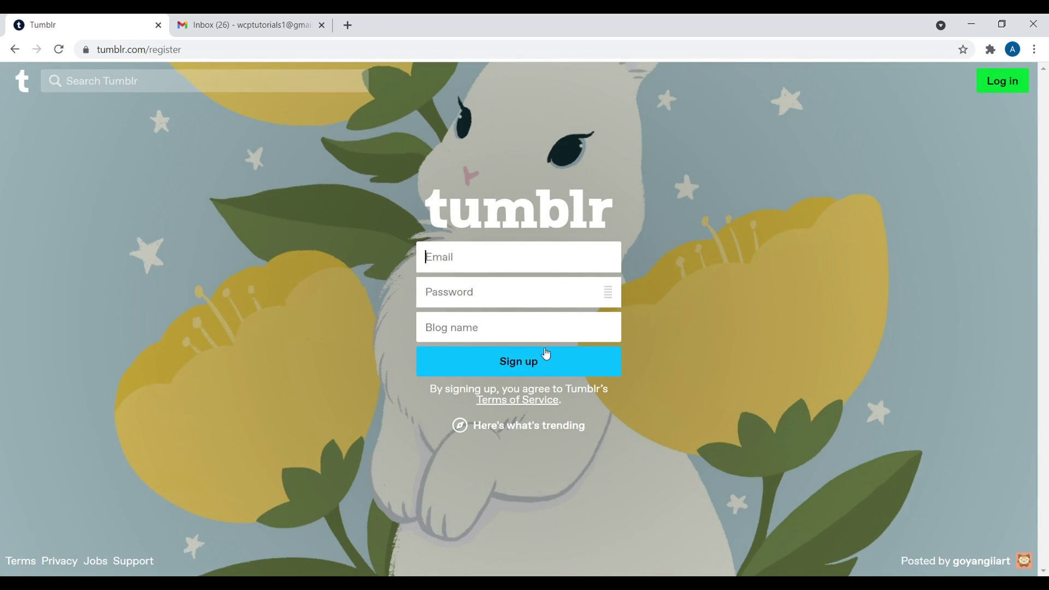
pyautogui.click(460, 258)
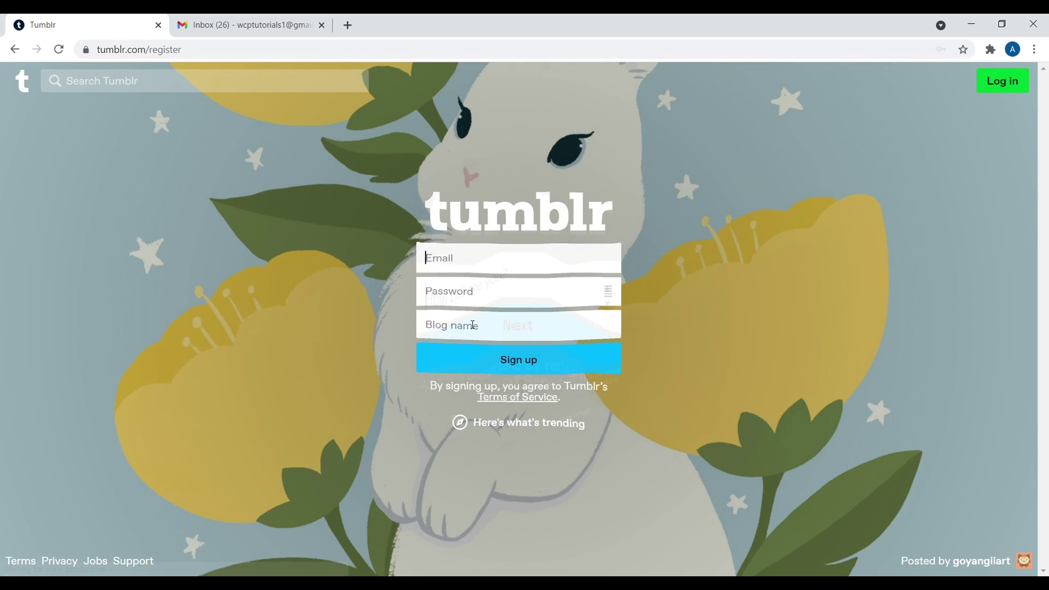
pyautogui.click(519, 362)
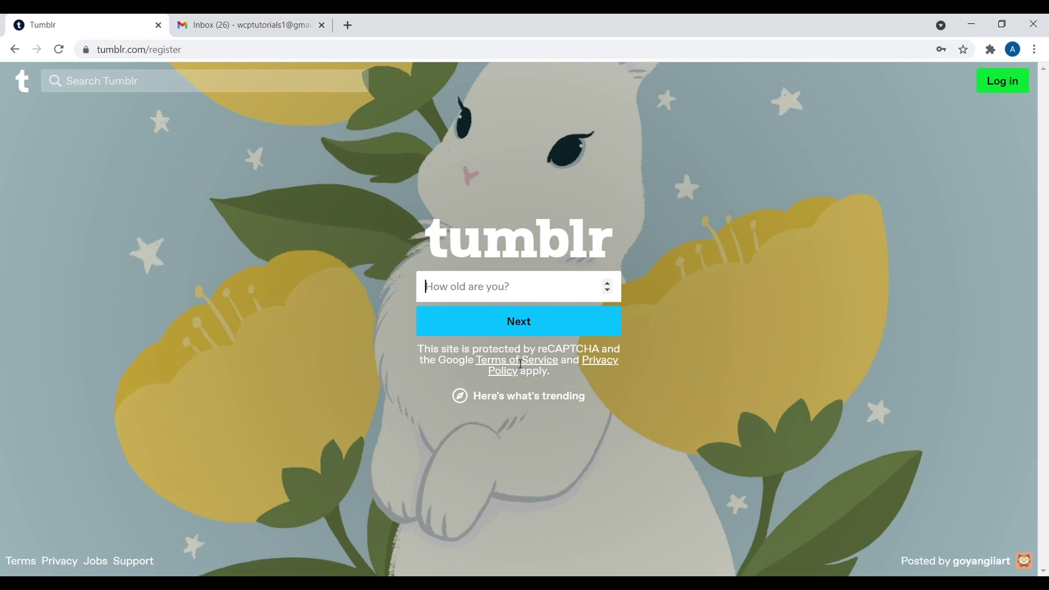
pyautogui.write('38')
pyautogui.click(523, 322)
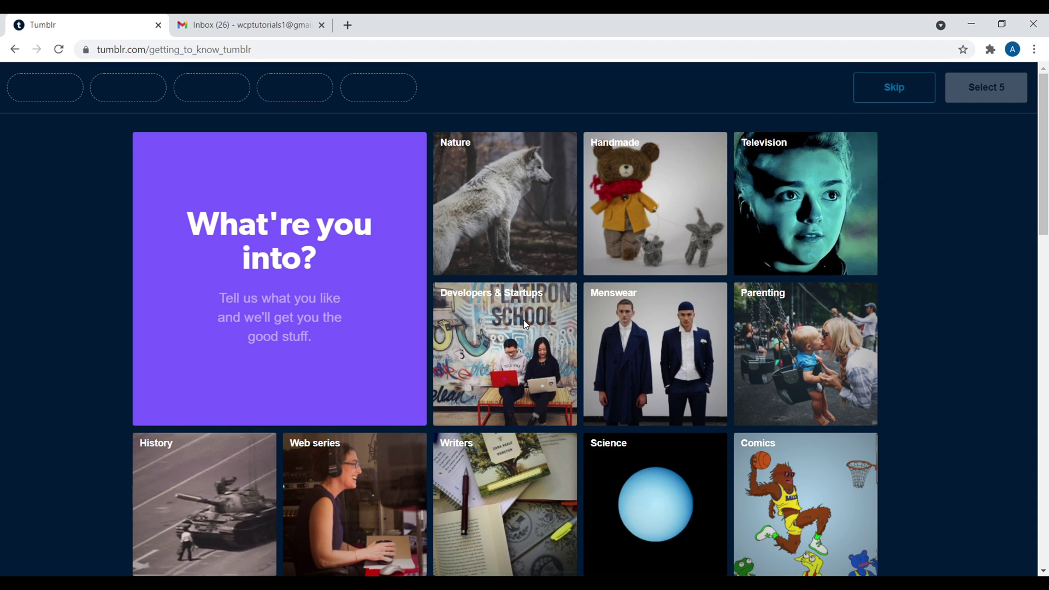
# Step: Select Science, History, Illustration, Culture and Business as interests and continue
pyautogui.click(642, 481)
pyautogui.scroll(-3, 208, 341)
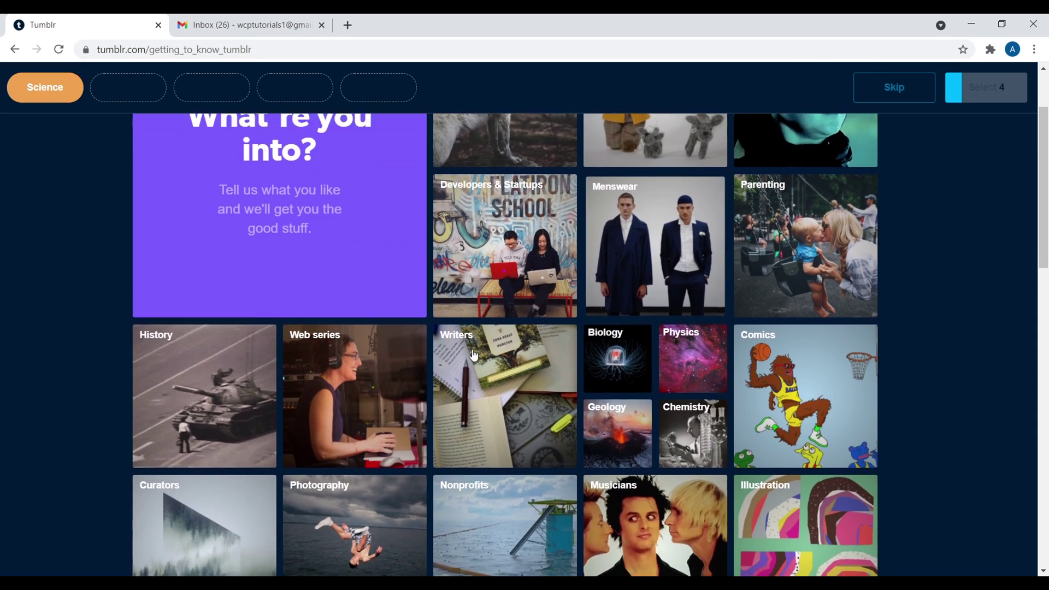
pyautogui.click(208, 342)
pyautogui.scroll(-1, 938, 228)
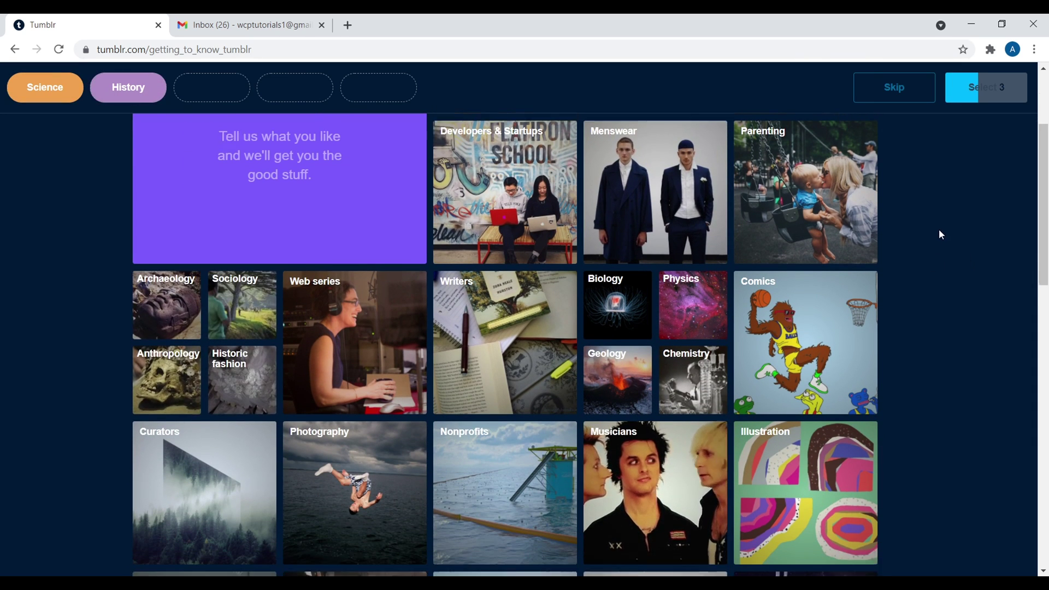
pyautogui.scroll(-1, 928, 232)
pyautogui.click(797, 377)
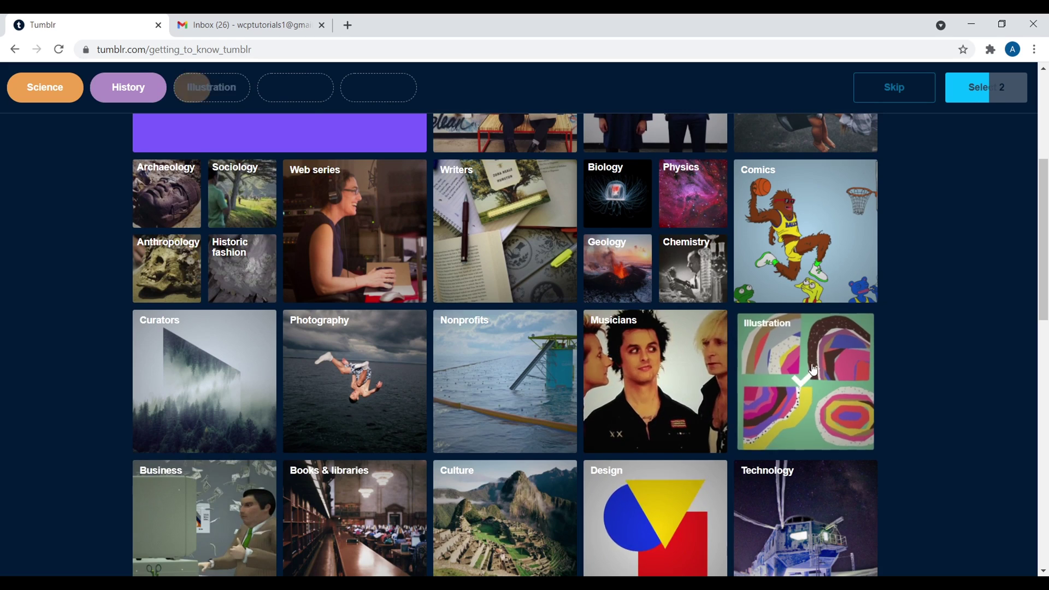
pyautogui.scroll(-3, 765, 360)
pyautogui.scroll(-2, 736, 348)
pyautogui.click(464, 270)
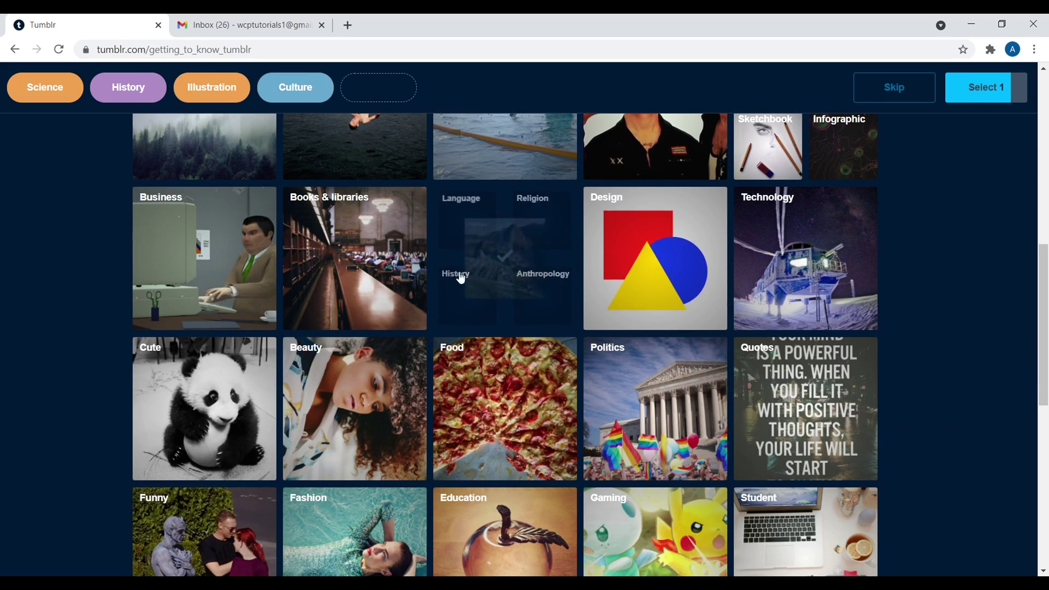
pyautogui.click(192, 251)
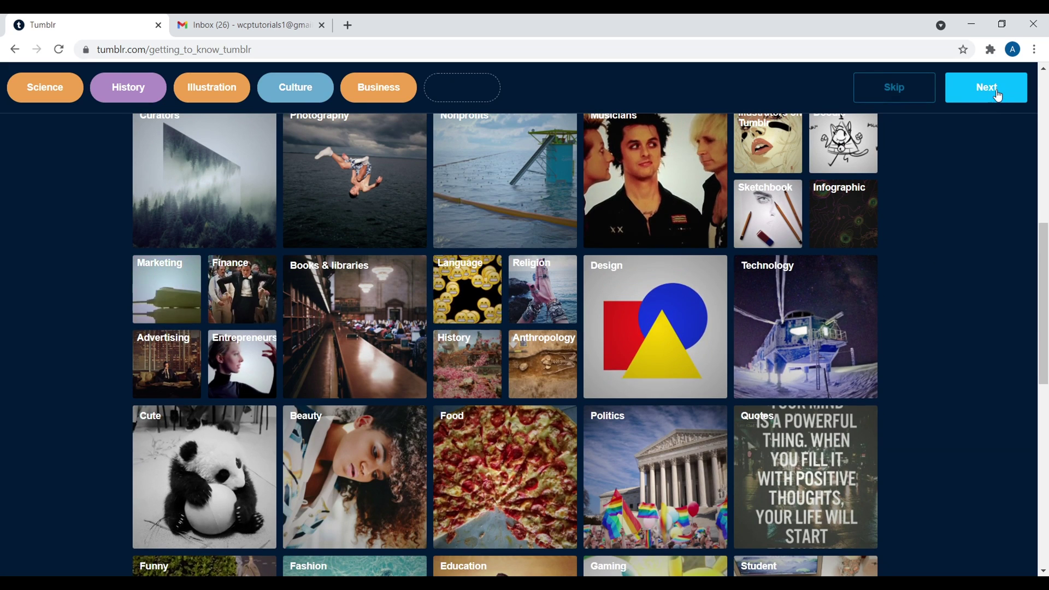
pyautogui.click(997, 92)
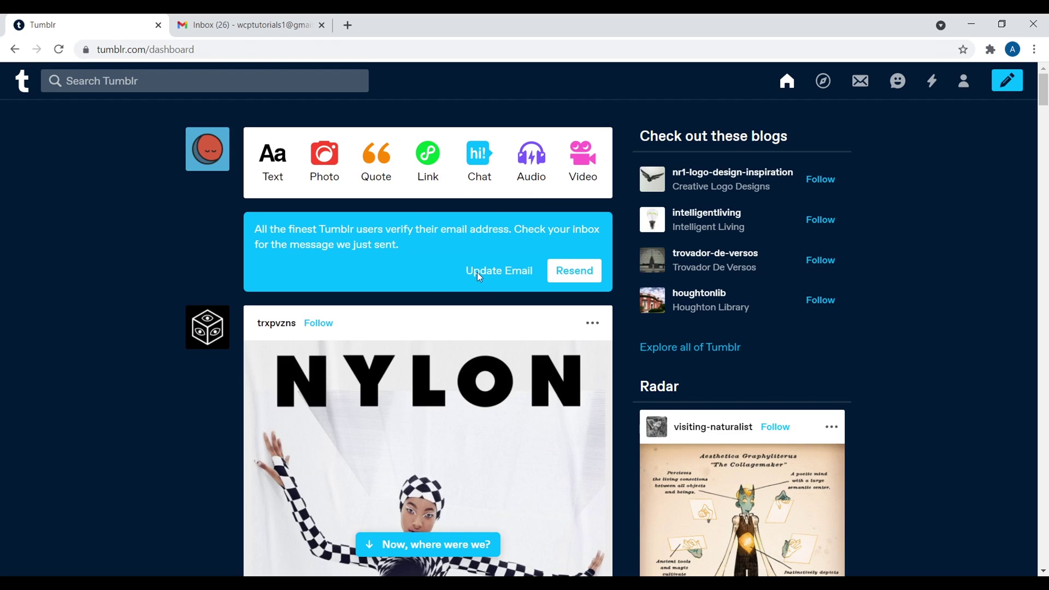
# Step: Check the Gmail inbox, then return to the Tumblr dashboard
pyautogui.click(273, 19)
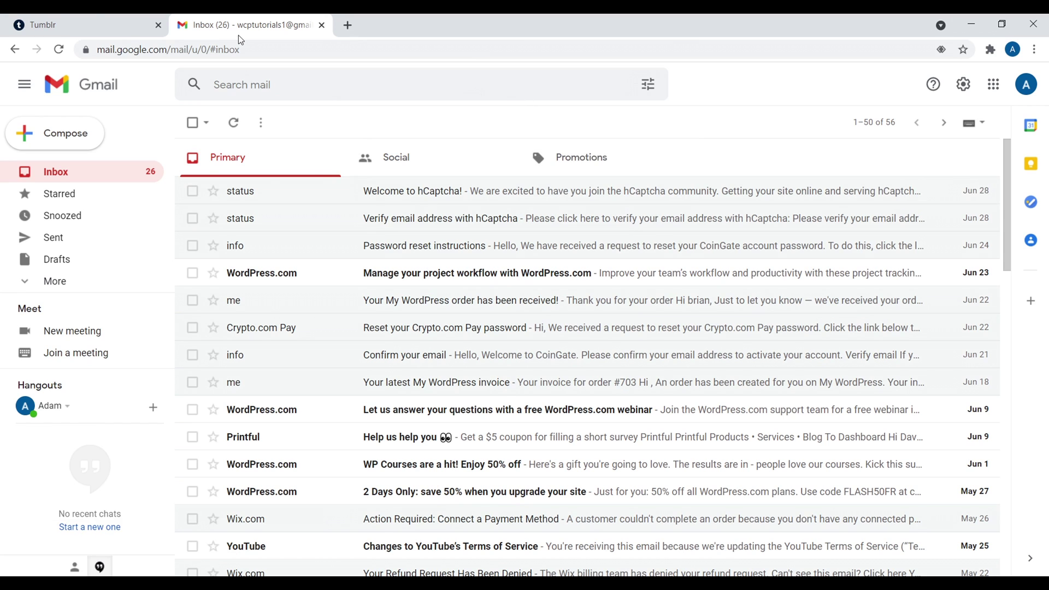
pyautogui.click(87, 25)
# Step: Resend the verification email, open it in Gmail, confirm 'This is me!' and tick the robot check
pyautogui.click(574, 270)
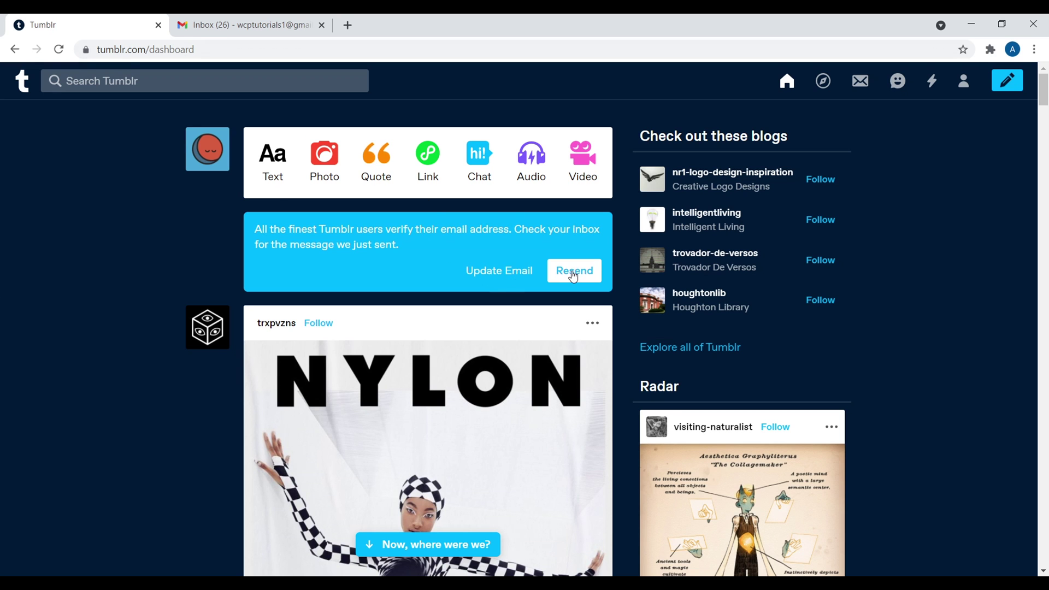
pyautogui.hotkey('ctrl', 'Tab')
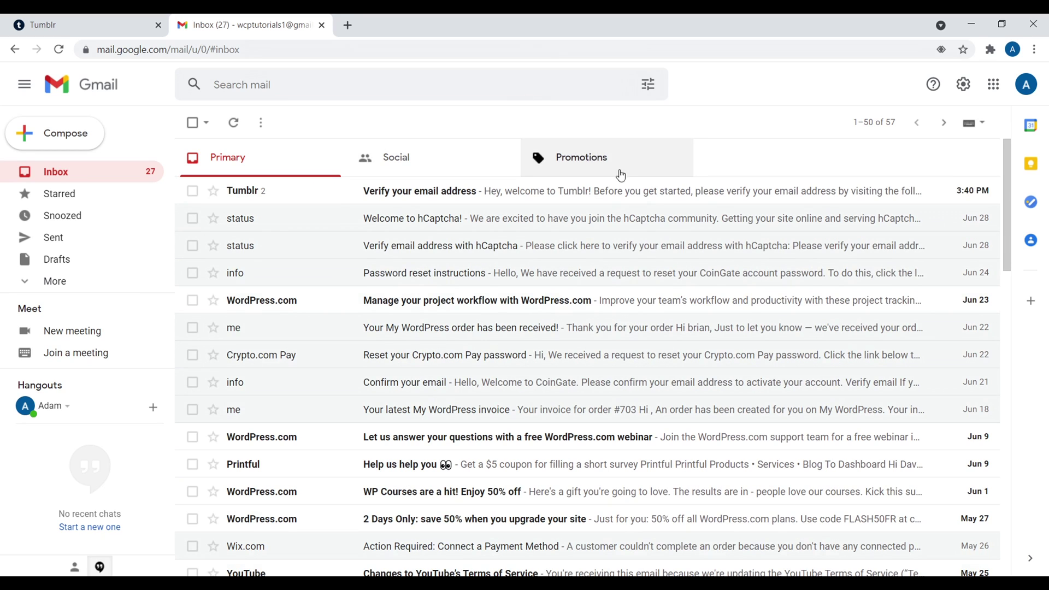
pyautogui.click(650, 192)
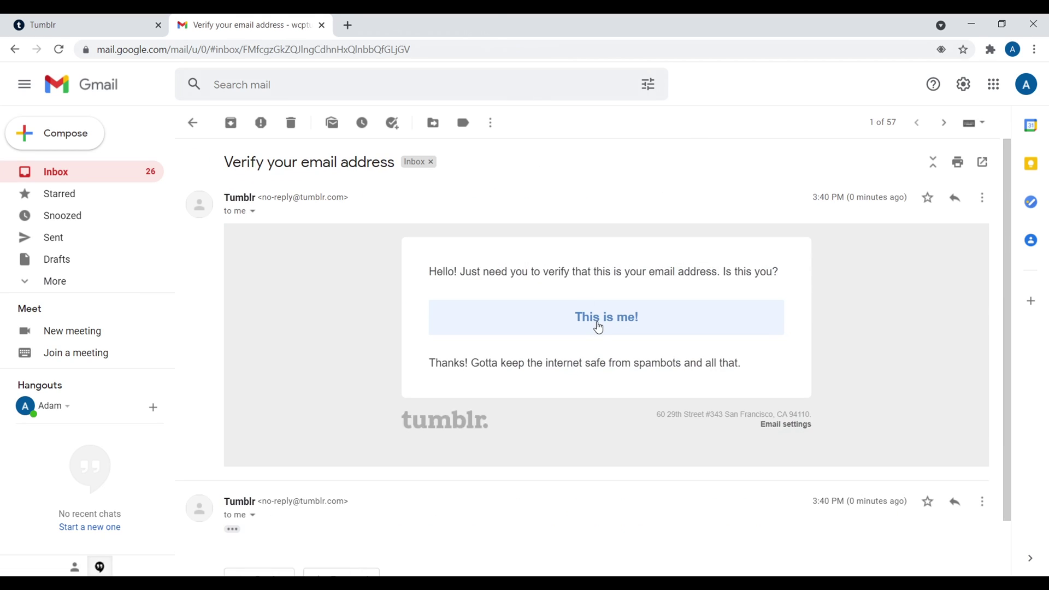
pyautogui.click(595, 317)
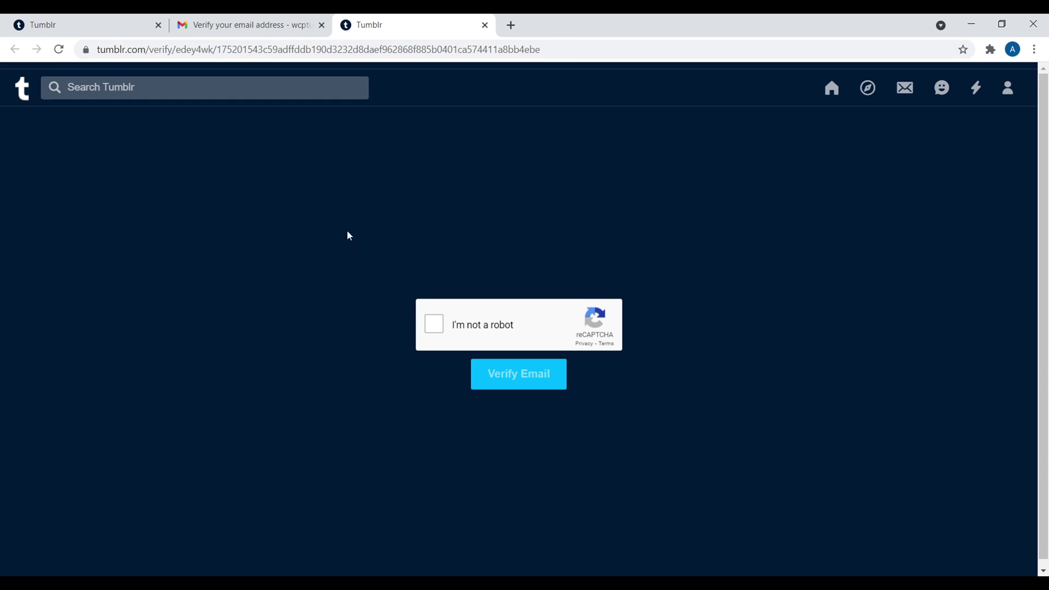
pyautogui.click(440, 326)
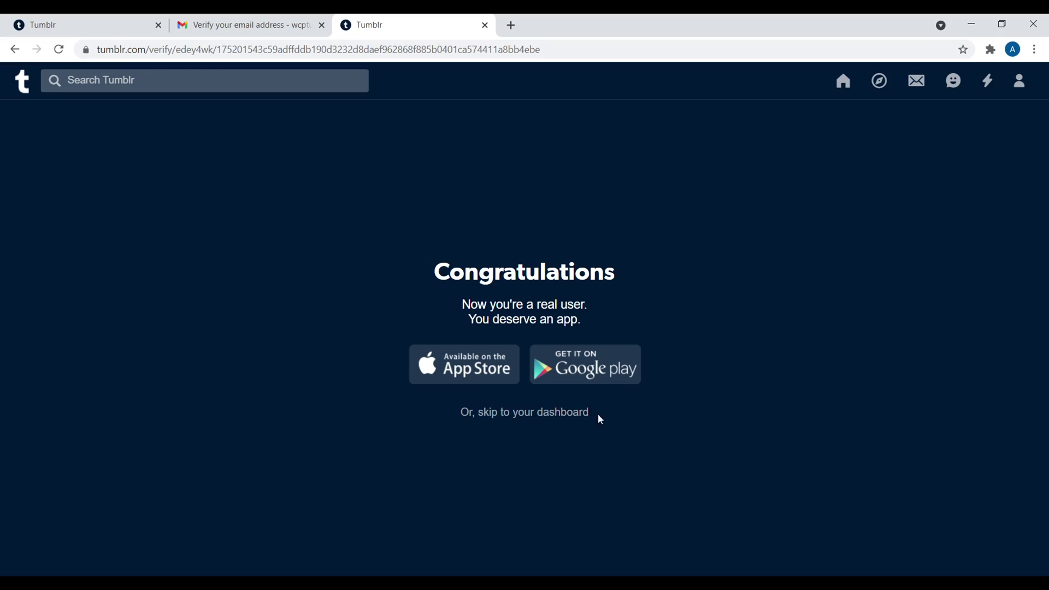
# Step: Skip ahead to the Tumblr dashboard
pyautogui.click(536, 417)
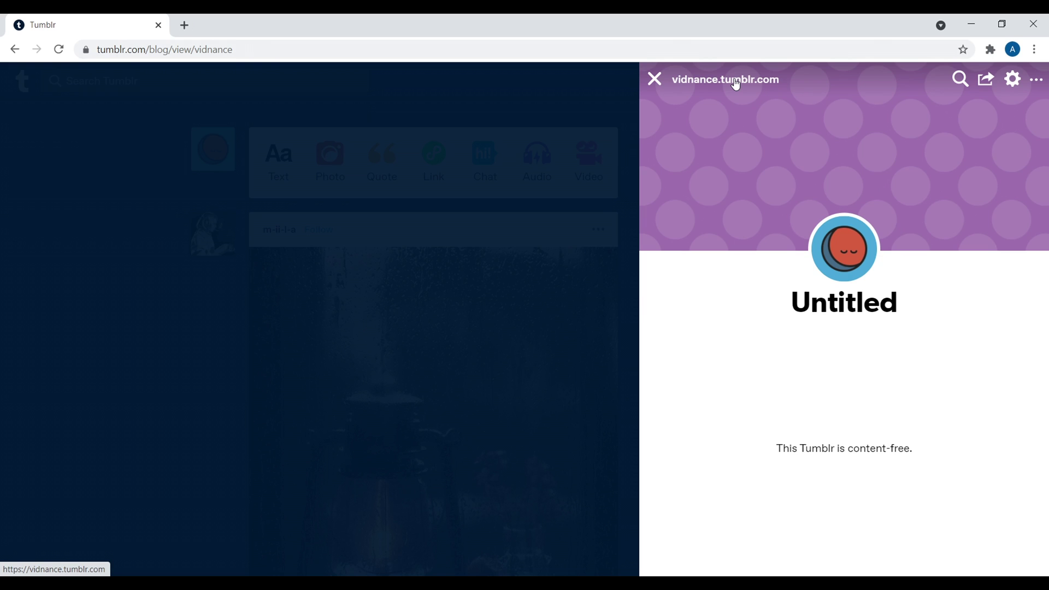
# Step: Close the blog panel, try the Photo and new-post options, then reopen the vidnance blog panel
pyautogui.click(654, 81)
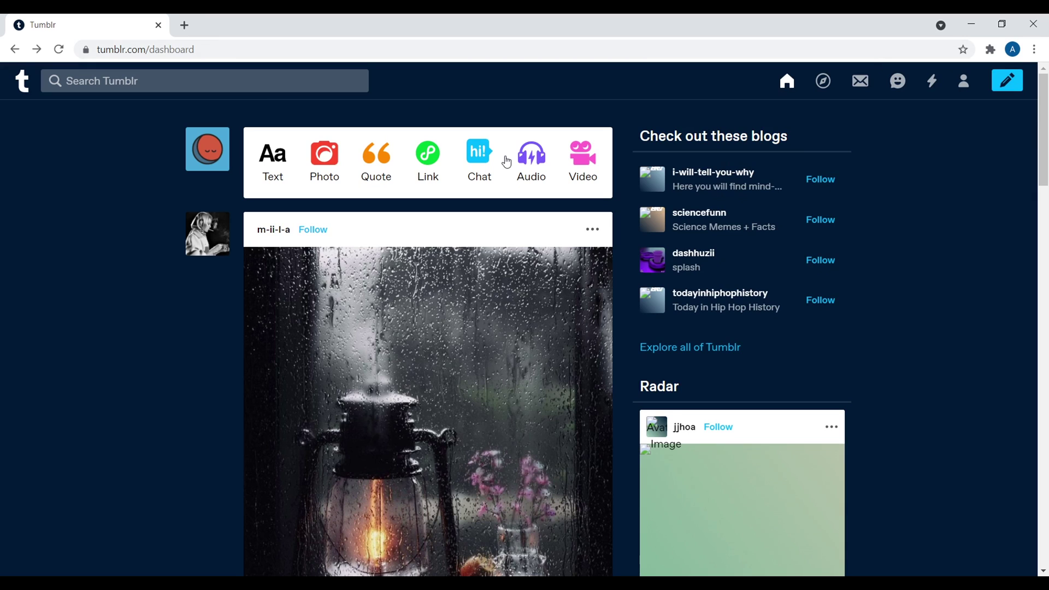
pyautogui.click(325, 164)
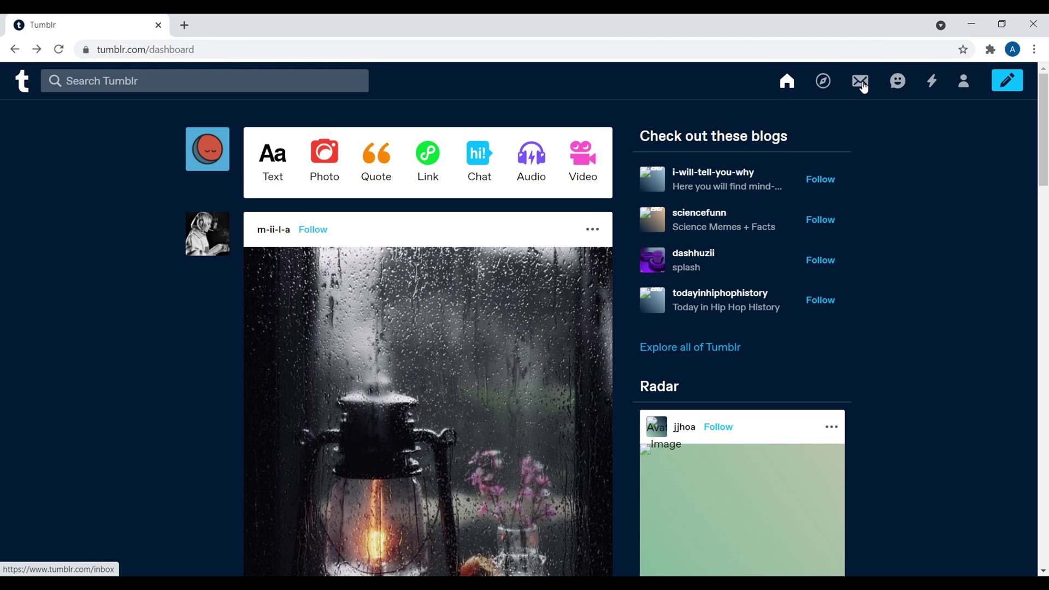
pyautogui.click(1010, 86)
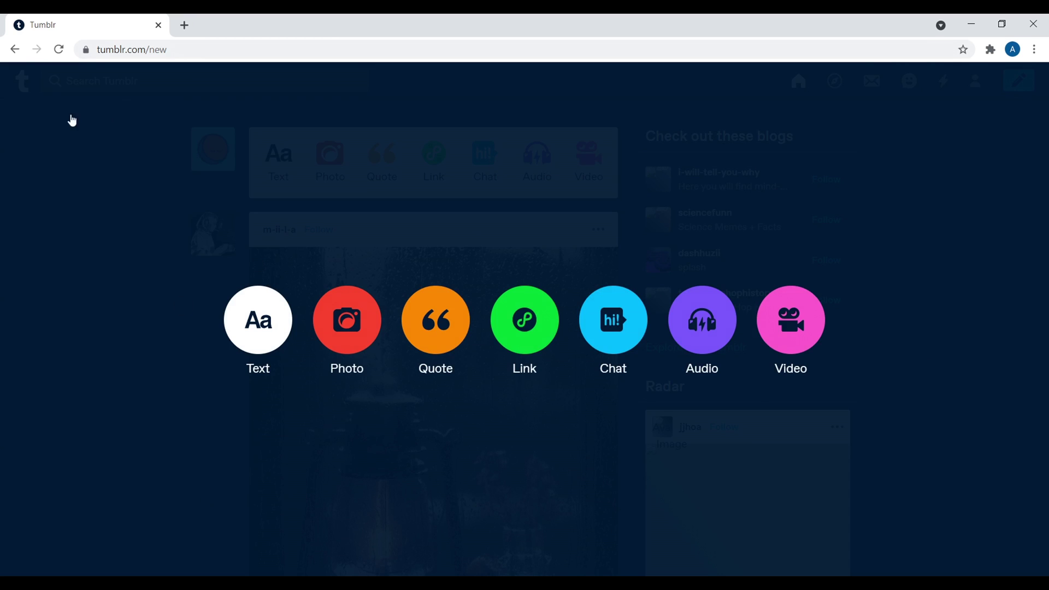
pyautogui.click(192, 169)
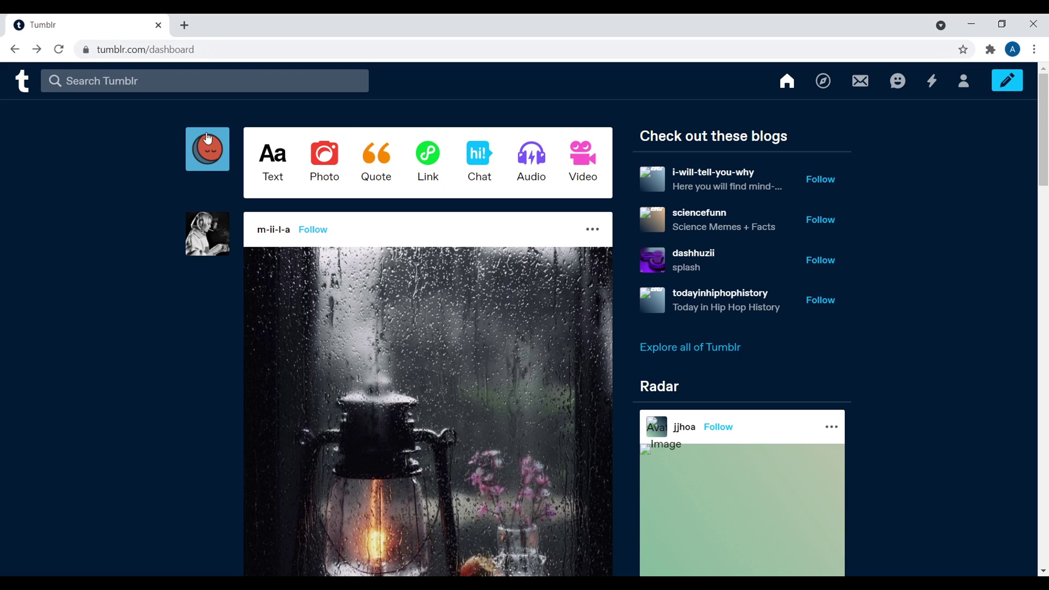
pyautogui.click(206, 150)
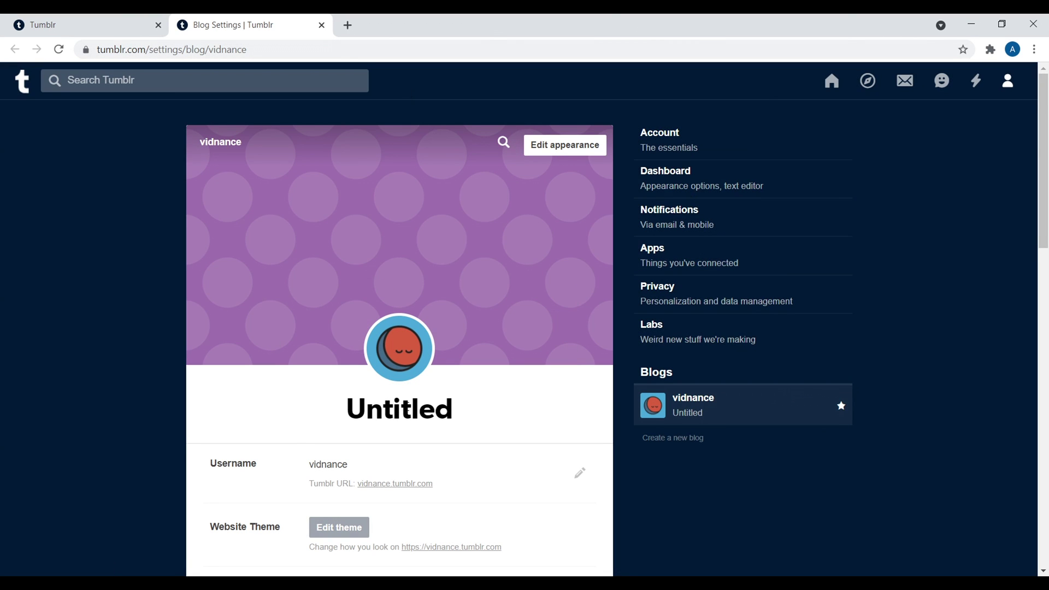
pyautogui.scroll(-5, 482, 293)
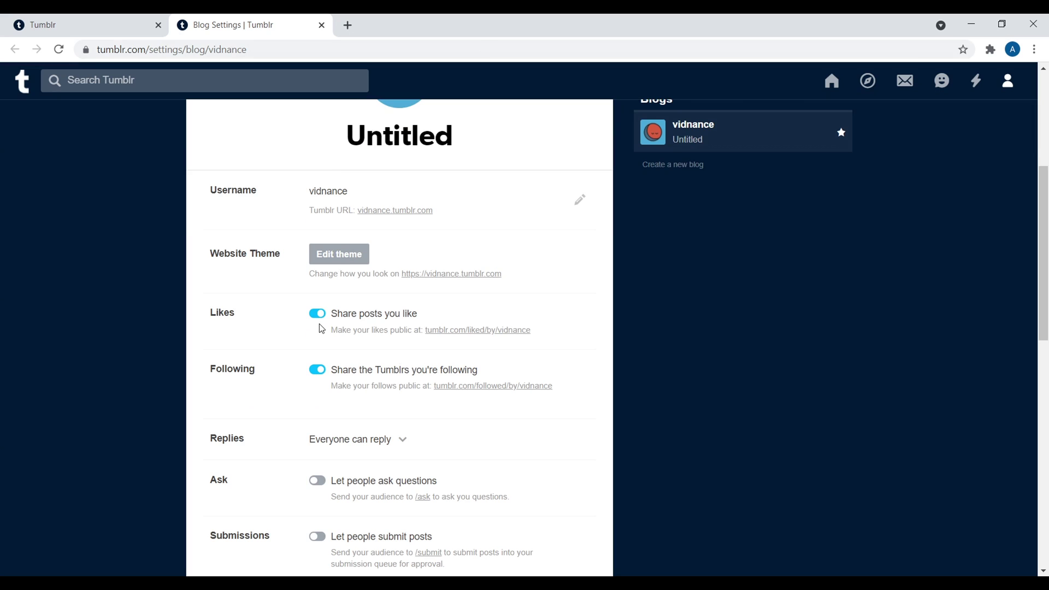
pyautogui.scroll(-4, 300, 358)
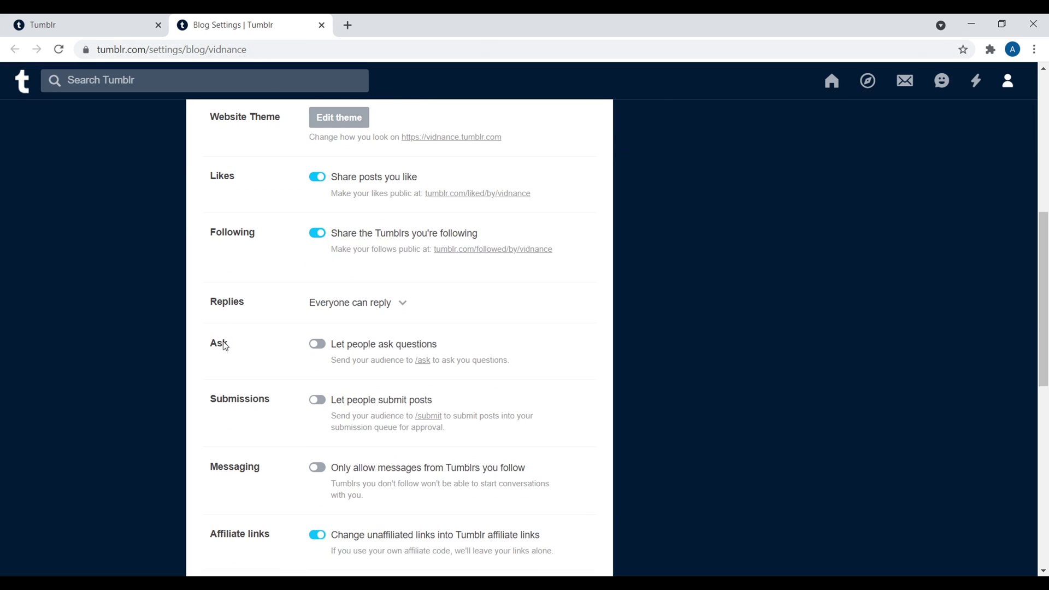
pyautogui.scroll(-1, 226, 364)
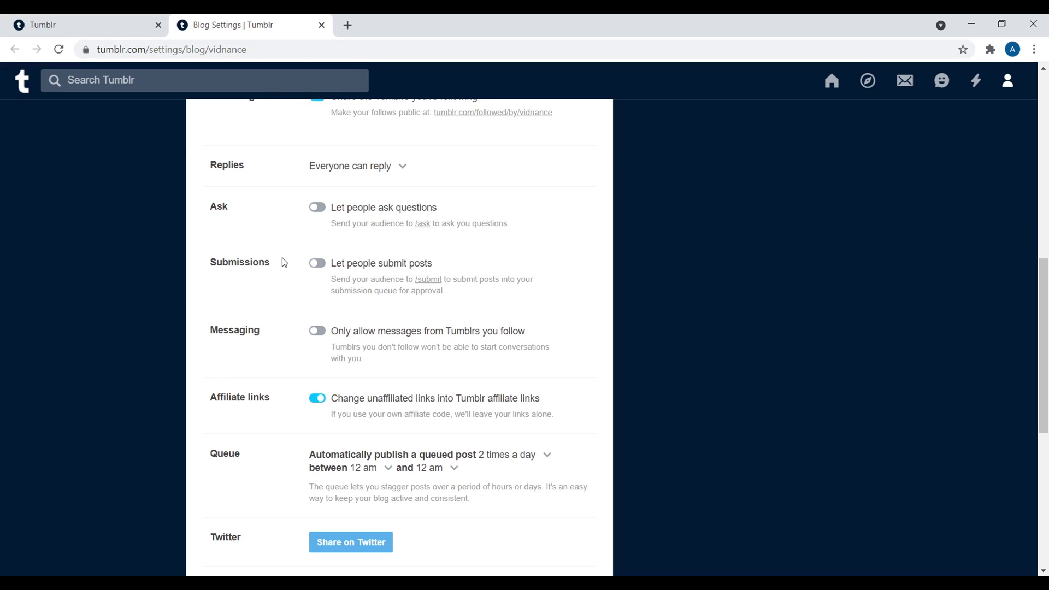
pyautogui.scroll(-1, 195, 297)
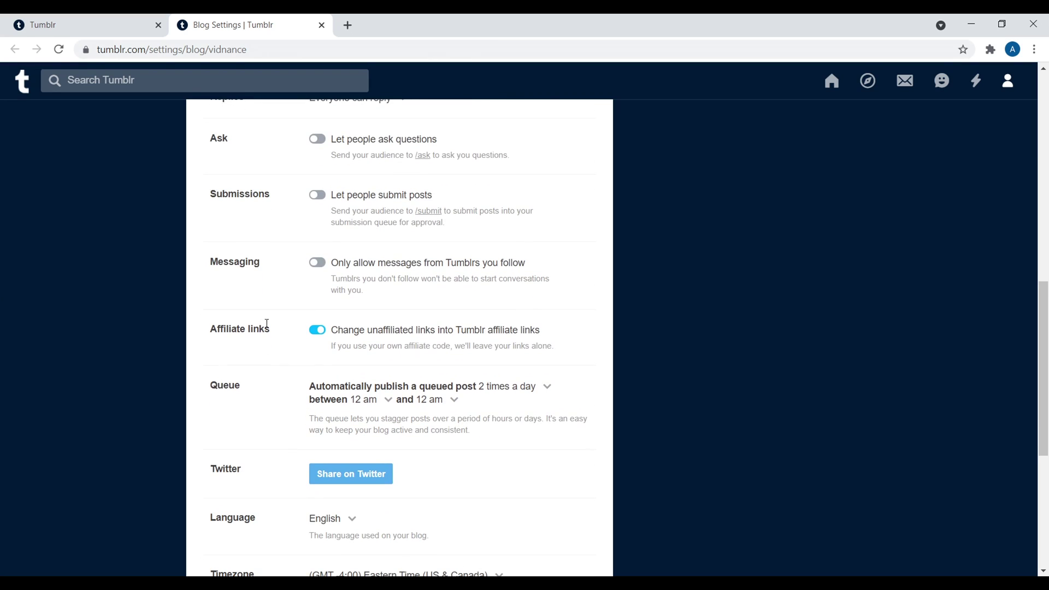
pyautogui.moveTo(211, 334); pyautogui.dragTo(249, 331)
pyautogui.moveTo(389, 349); pyautogui.dragTo(451, 350)
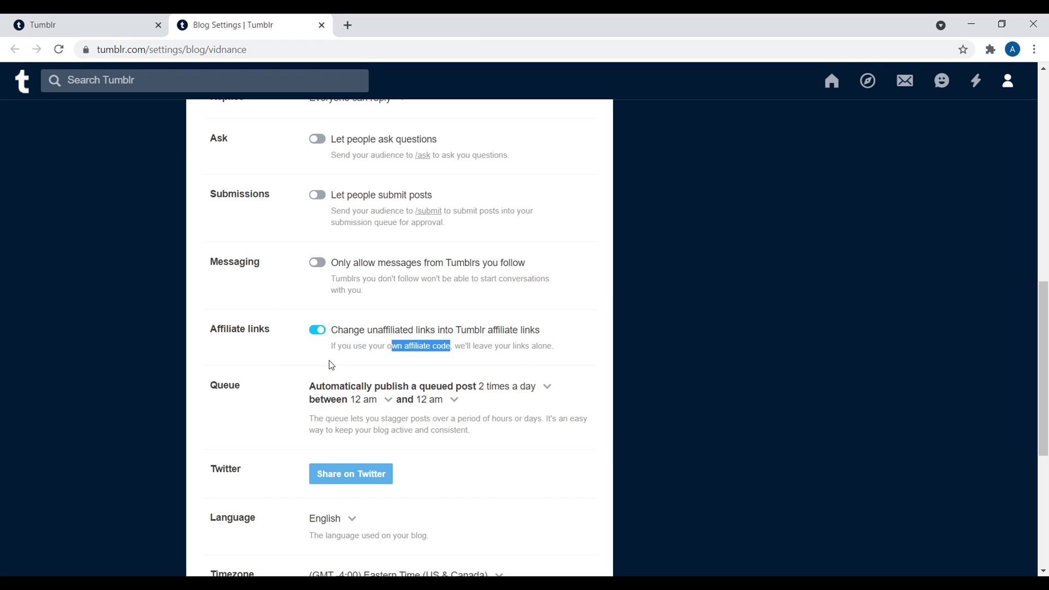
pyautogui.scroll(-1, 254, 322)
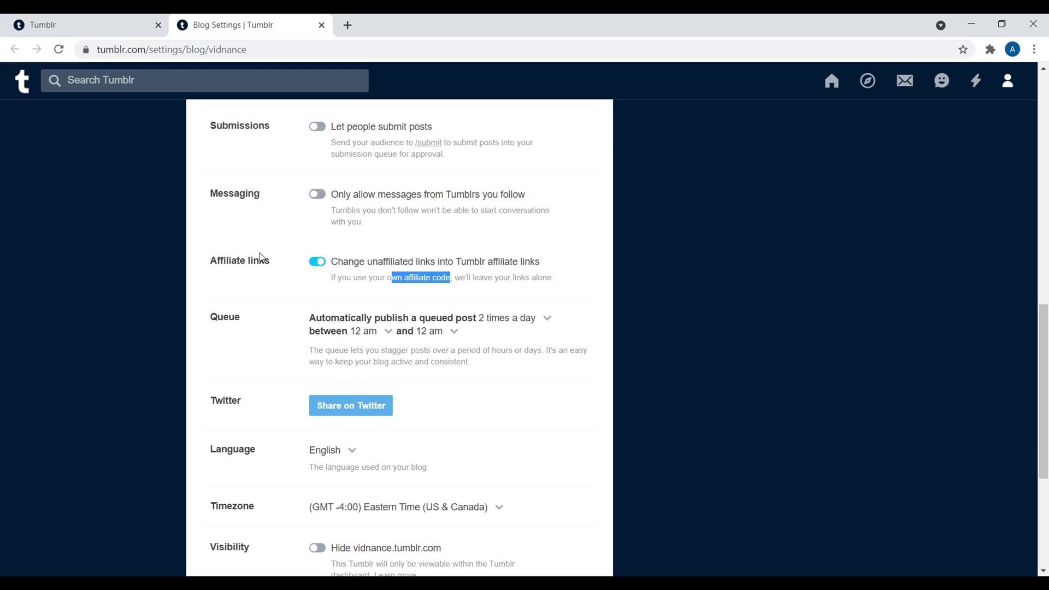
pyautogui.scroll(-3, 198, 237)
pyautogui.scroll(-1, 191, 245)
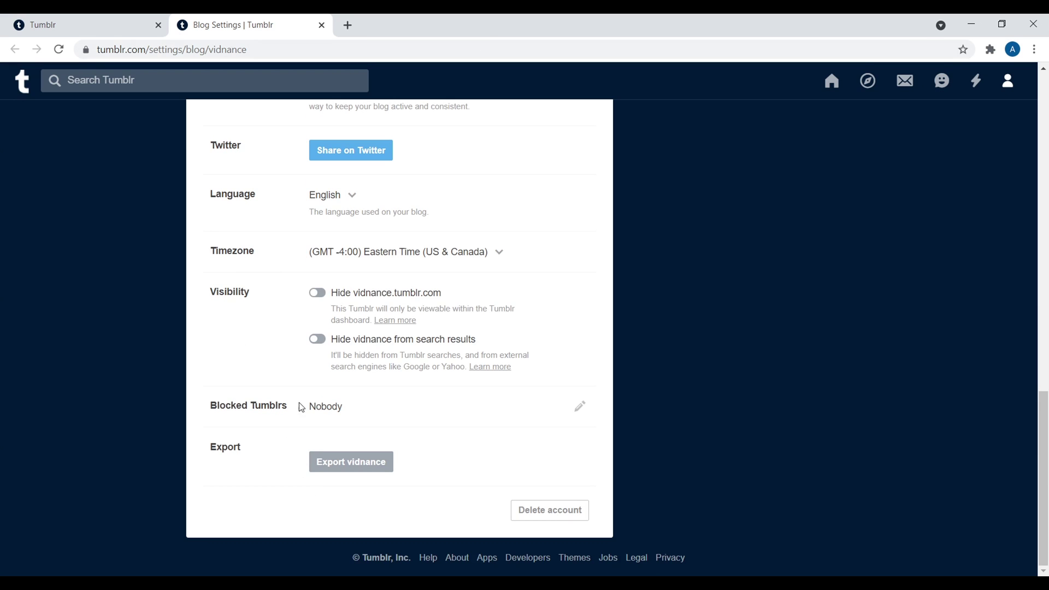
pyautogui.moveTo(1043, 475); pyautogui.dragTo(1046, 174)
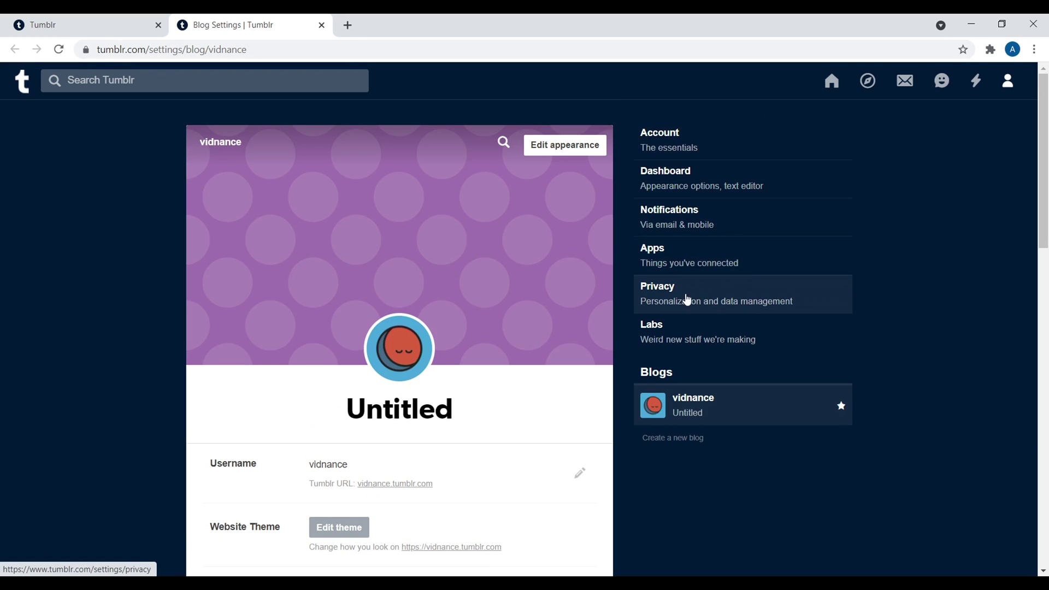
# Step: Browse Tumblr's Labs and Account settings, then paste the domain name into Namecheap's search
pyautogui.click(691, 339)
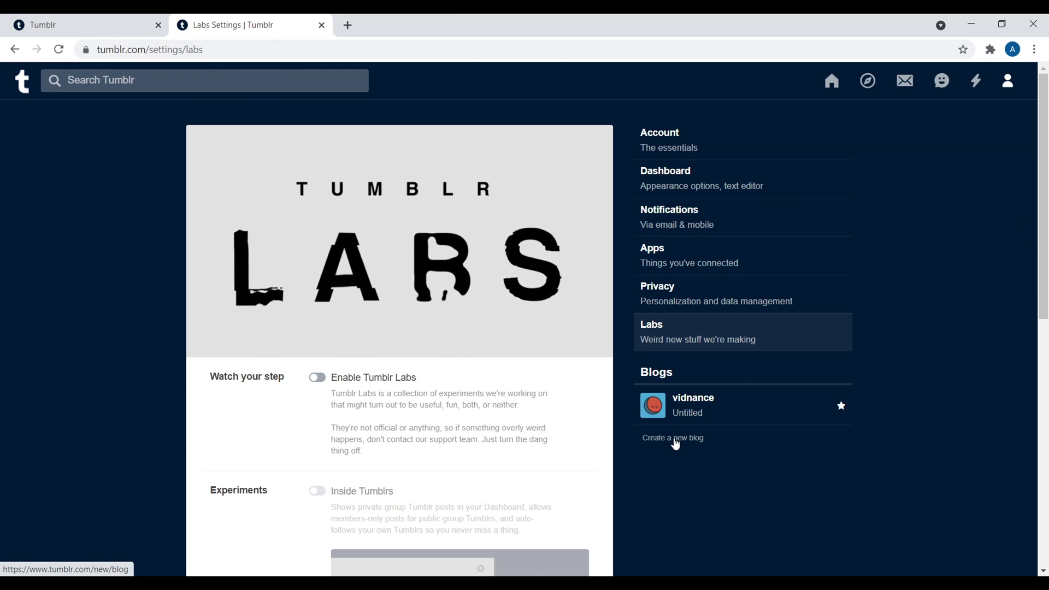
pyautogui.click(673, 147)
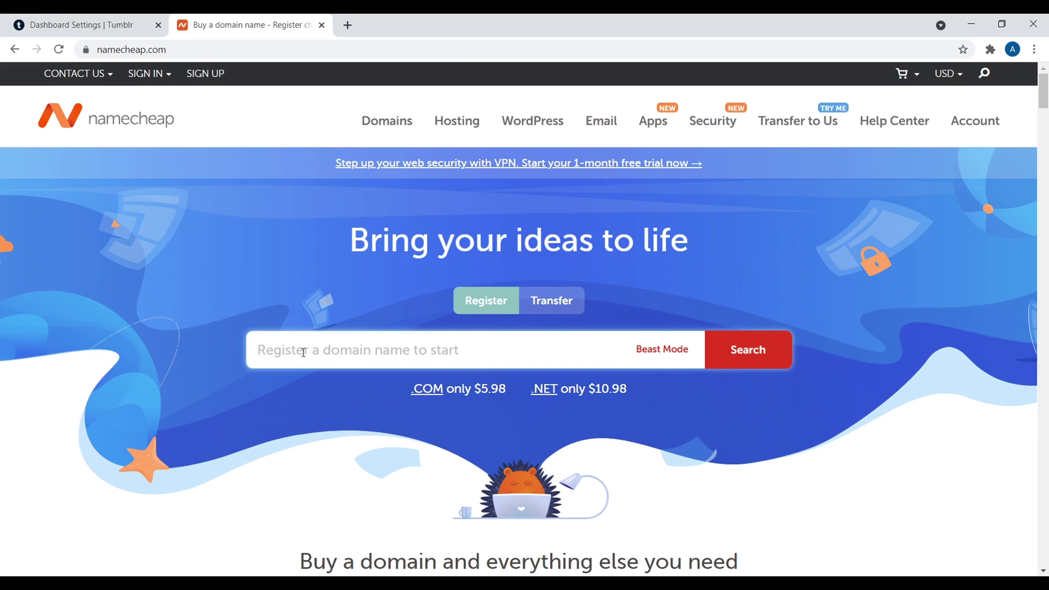
pyautogui.write('mysuperamazingblog.com')
# Step: Search mysuperamazingblog.com, add it to the cart, and proceed to checkout
pyautogui.click(760, 358)
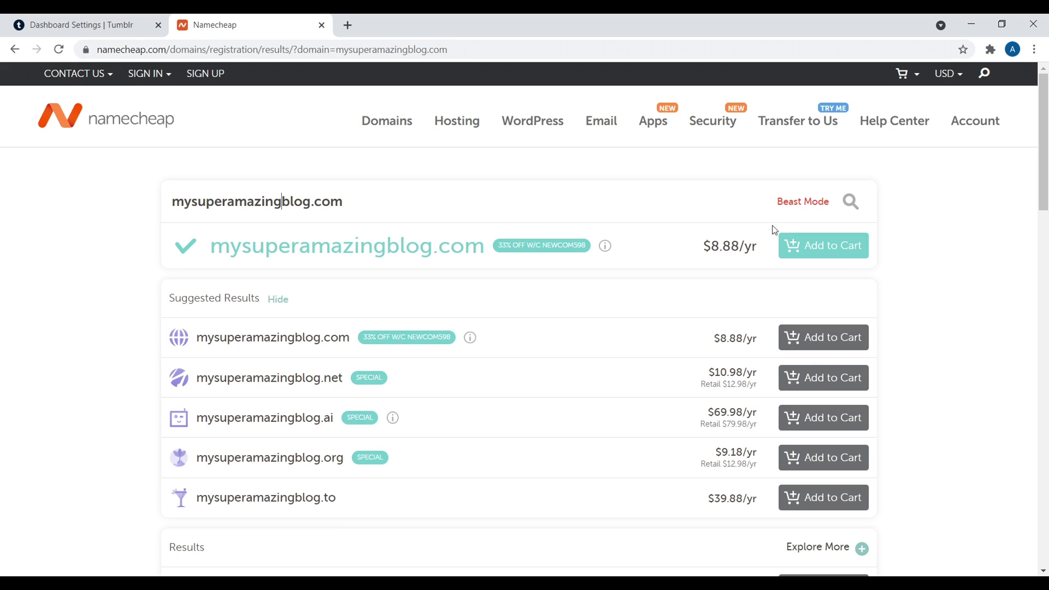
pyautogui.click(843, 252)
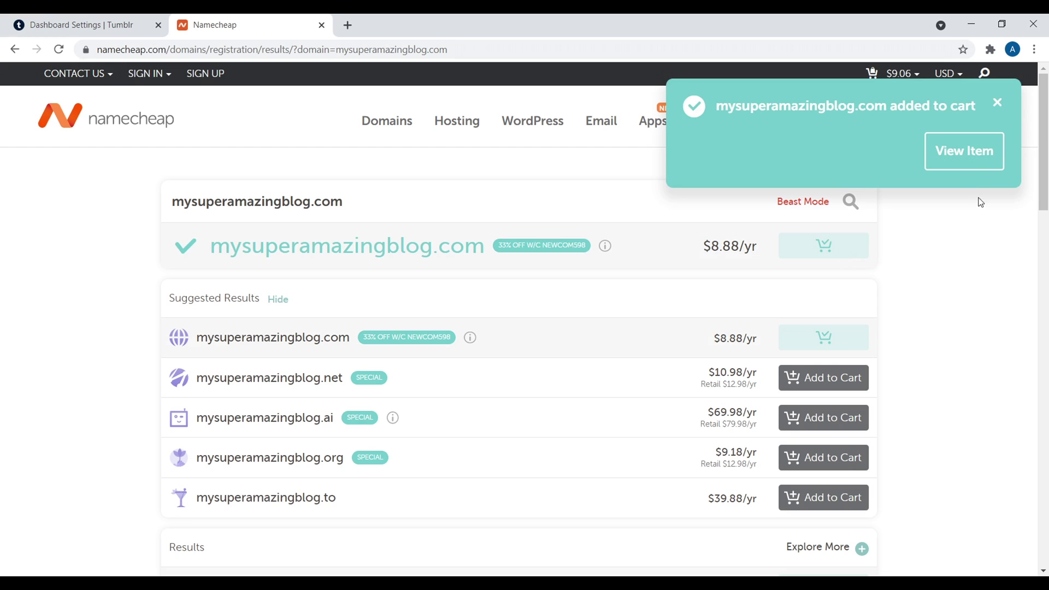
pyautogui.click(974, 168)
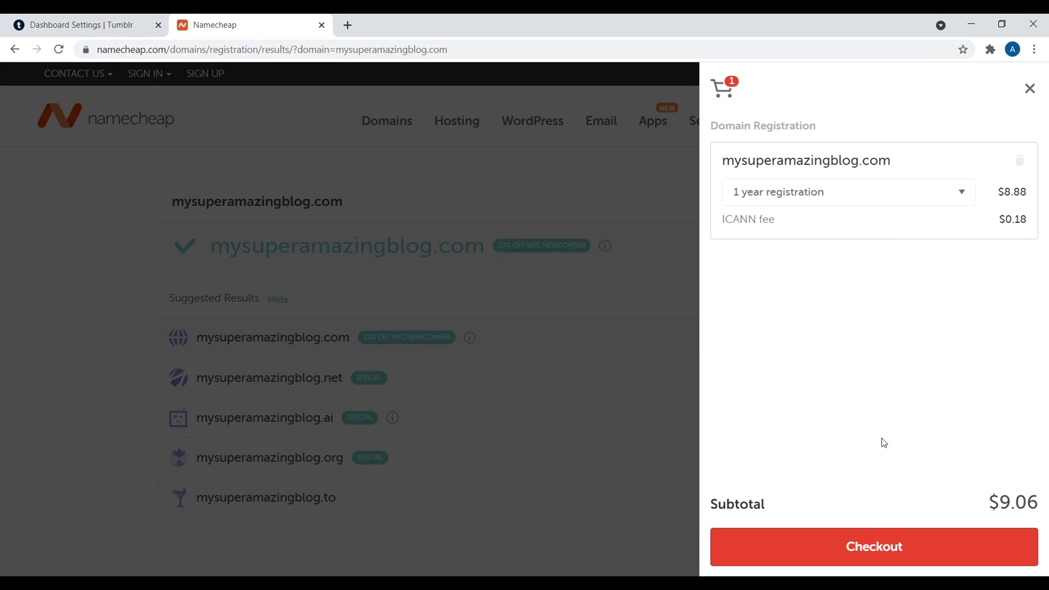
pyautogui.click(878, 549)
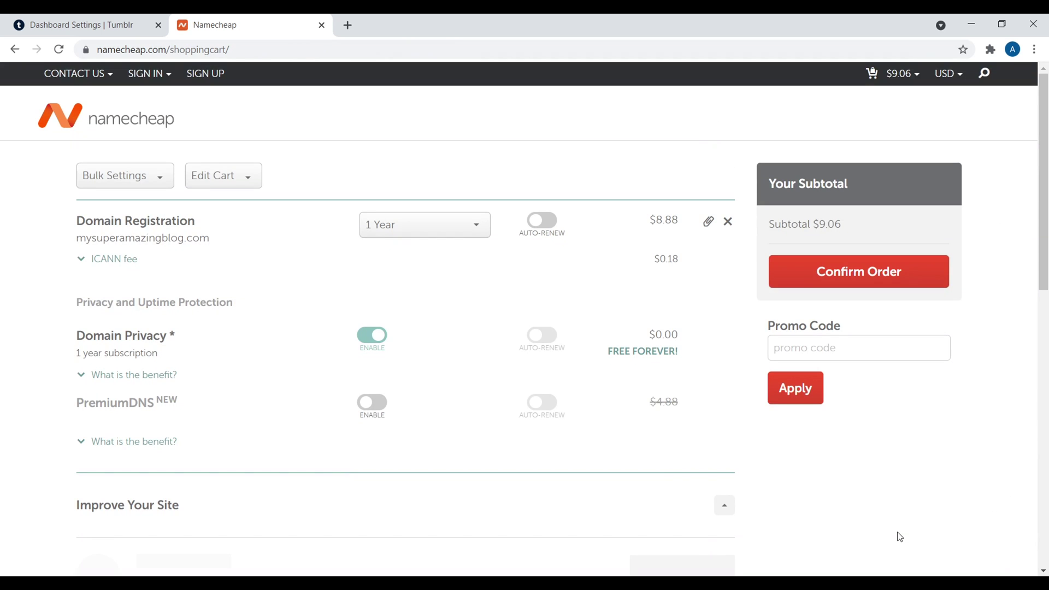
# Step: Keep the 1 Year registration period and highlight the free Domain Privacy option
pyautogui.click(474, 225)
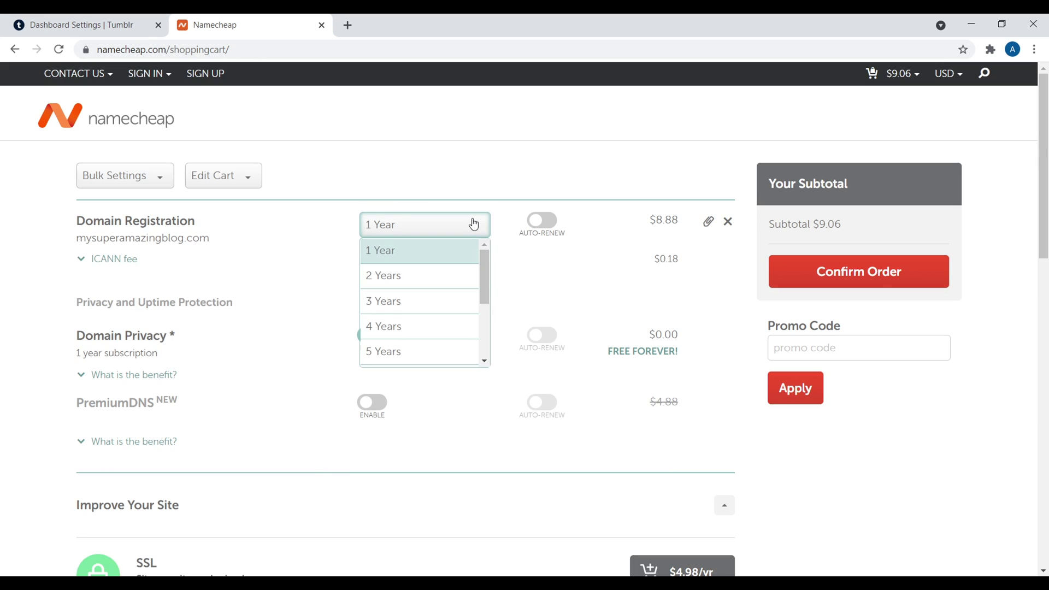
pyautogui.scroll(-3, 490, 268)
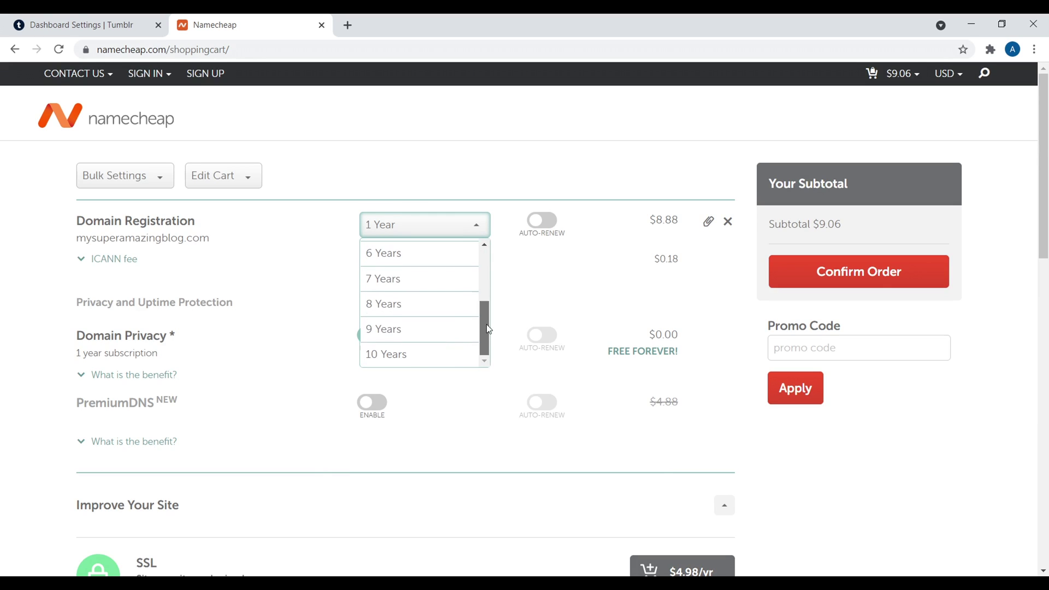
pyautogui.click(51, 274)
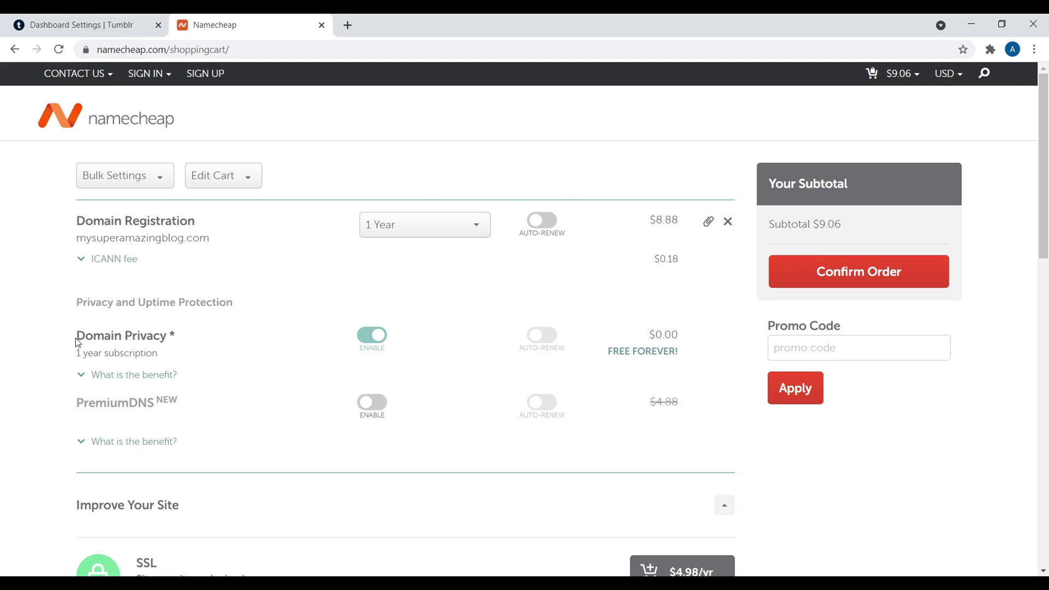
pyautogui.moveTo(76, 341); pyautogui.dragTo(168, 336)
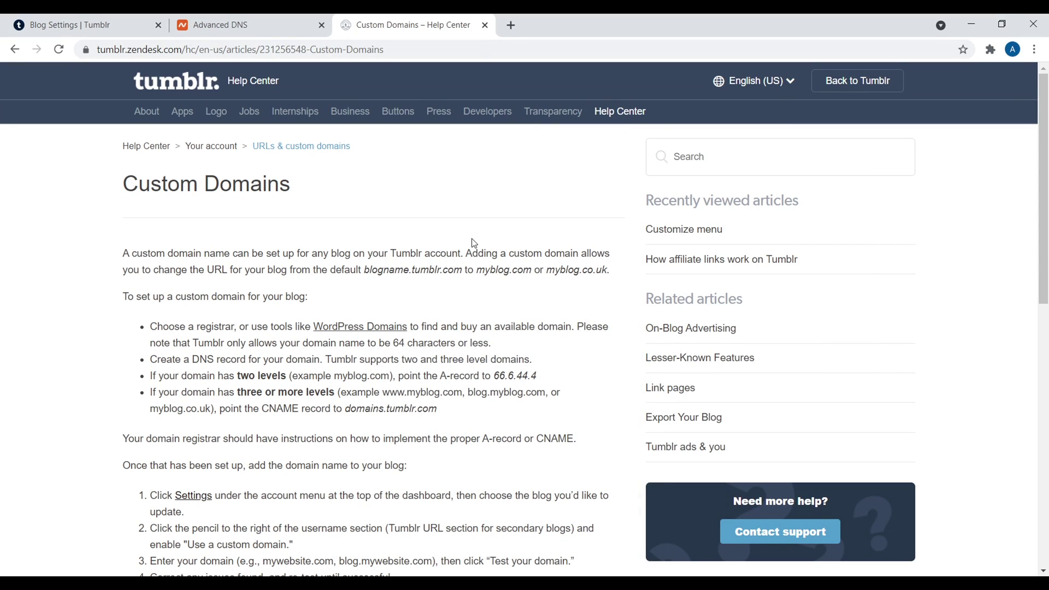
# Step: Highlight the example domain, www, CNAME and A-record lines, then return to Advanced DNS
pyautogui.moveTo(335, 375); pyautogui.dragTo(498, 376)
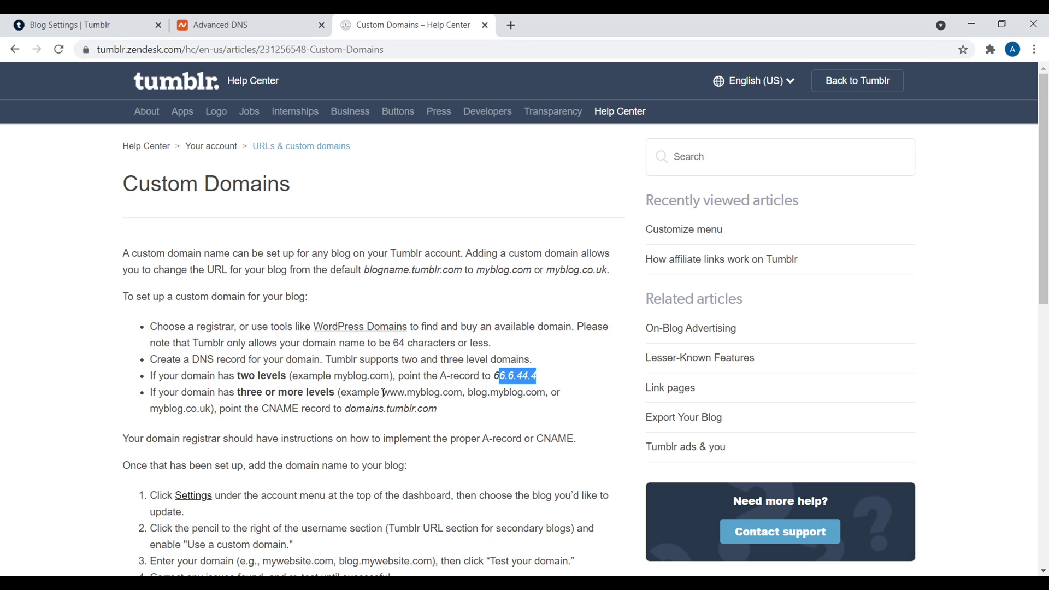
pyautogui.moveTo(383, 393); pyautogui.dragTo(399, 394)
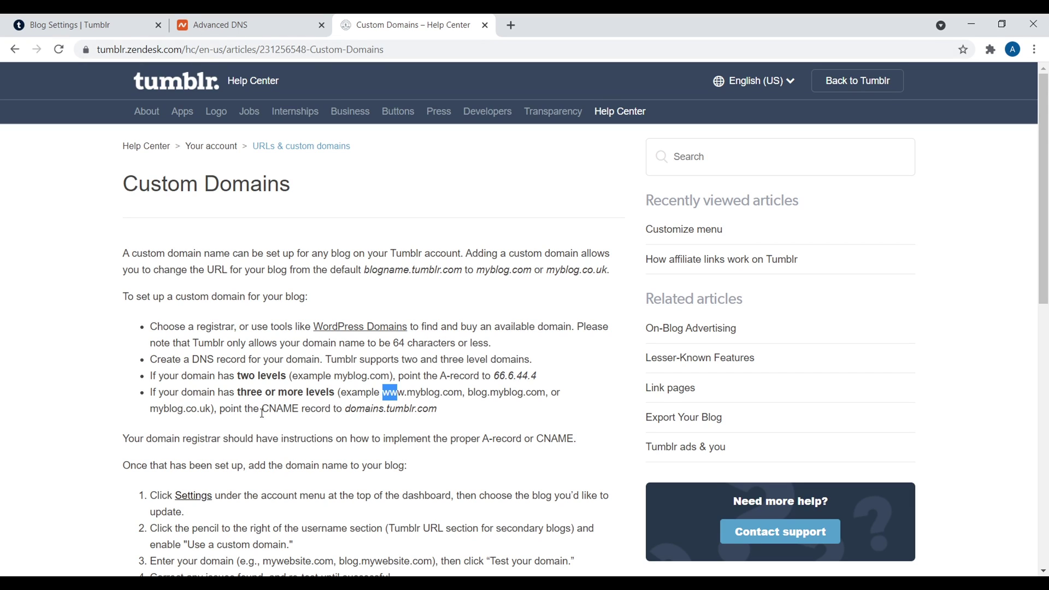
pyautogui.moveTo(262, 409); pyautogui.dragTo(365, 412)
pyautogui.click(401, 411)
pyautogui.moveTo(440, 376); pyautogui.dragTo(475, 375)
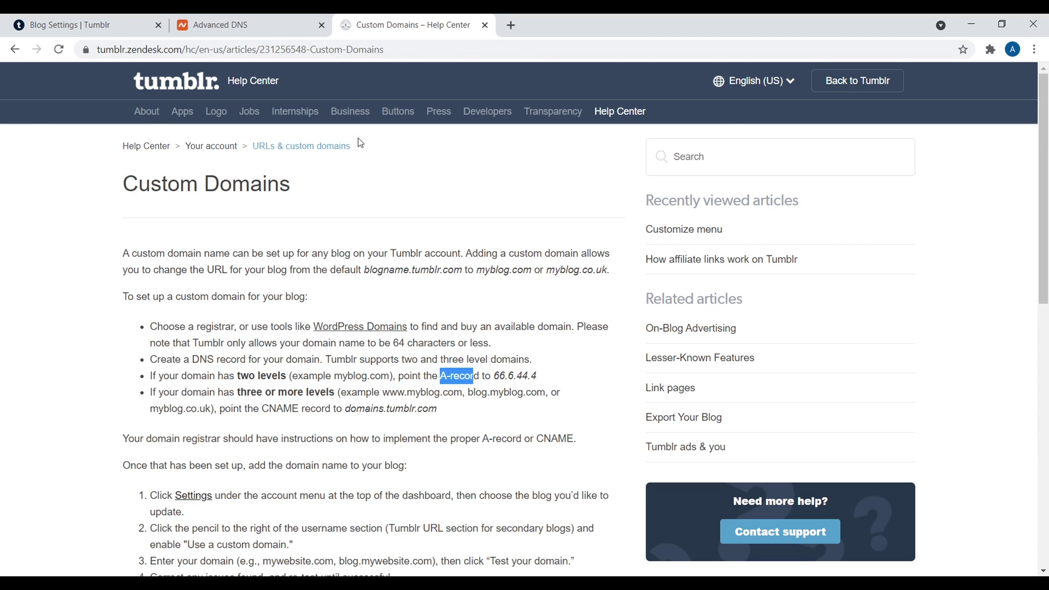
pyautogui.click(271, 19)
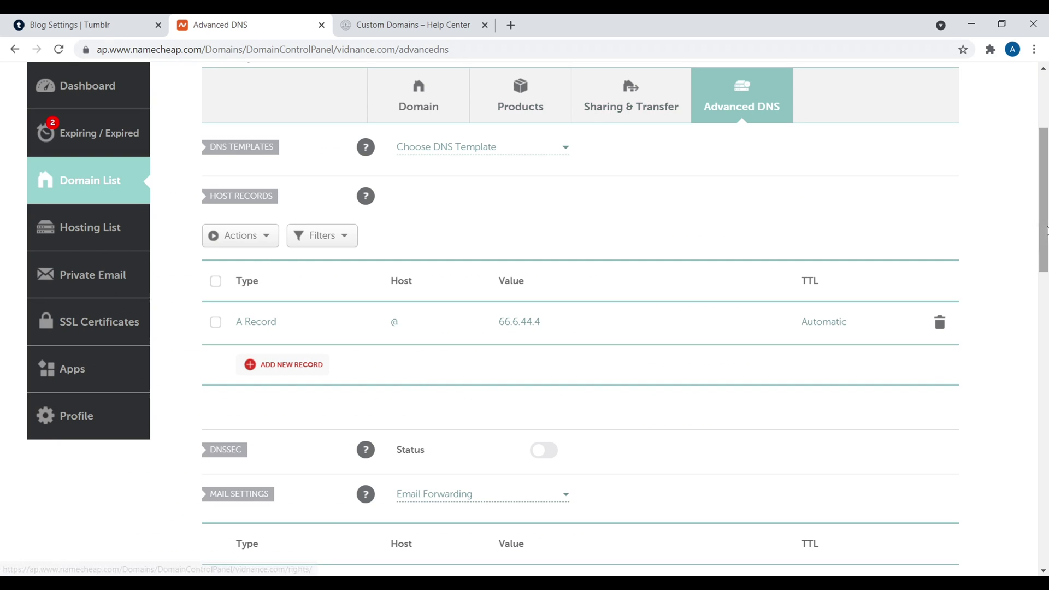
# Step: Add an empty host record row below vidnance.com's existing A Record in Advanced DNS
pyautogui.scroll(2, 1042, 202)
pyautogui.moveTo(1042, 199); pyautogui.dragTo(1037, 187)
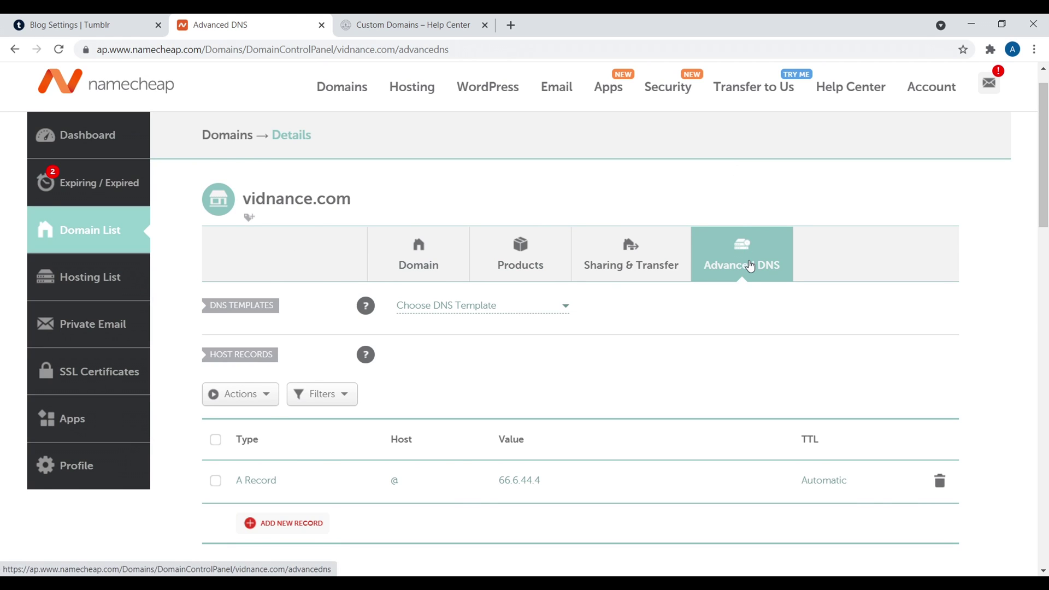
pyautogui.scroll(-3, 655, 234)
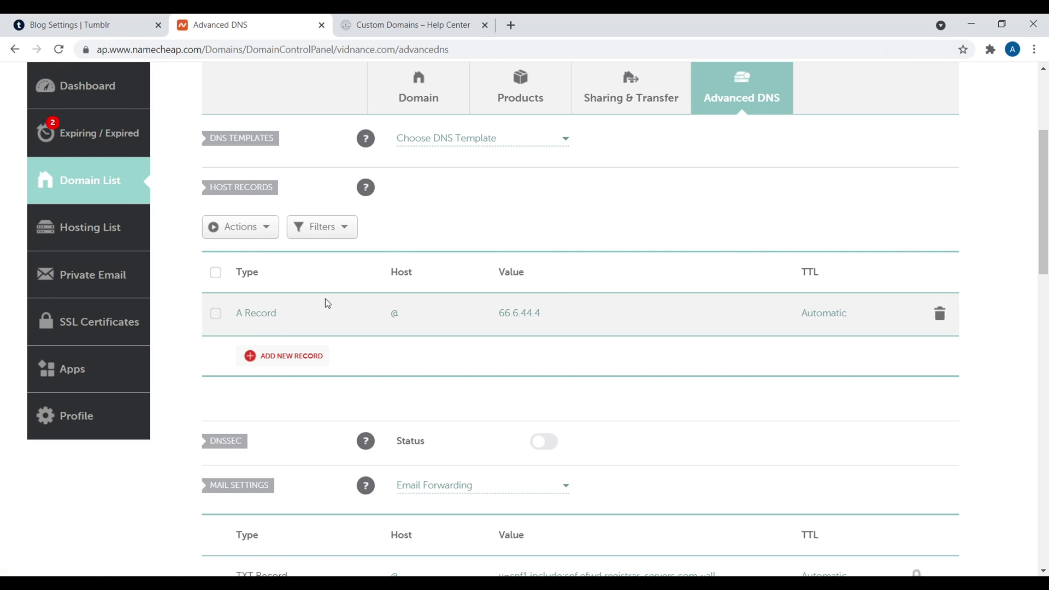
pyautogui.click(278, 358)
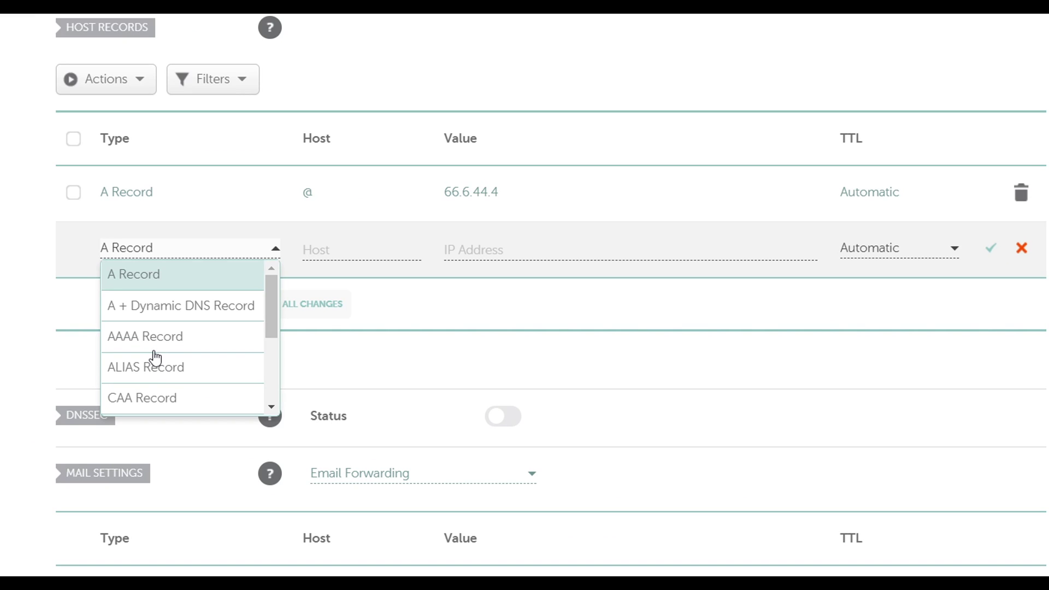
# Step: Keep the new record as an A Record and enter @ as its host
pyautogui.click(141, 282)
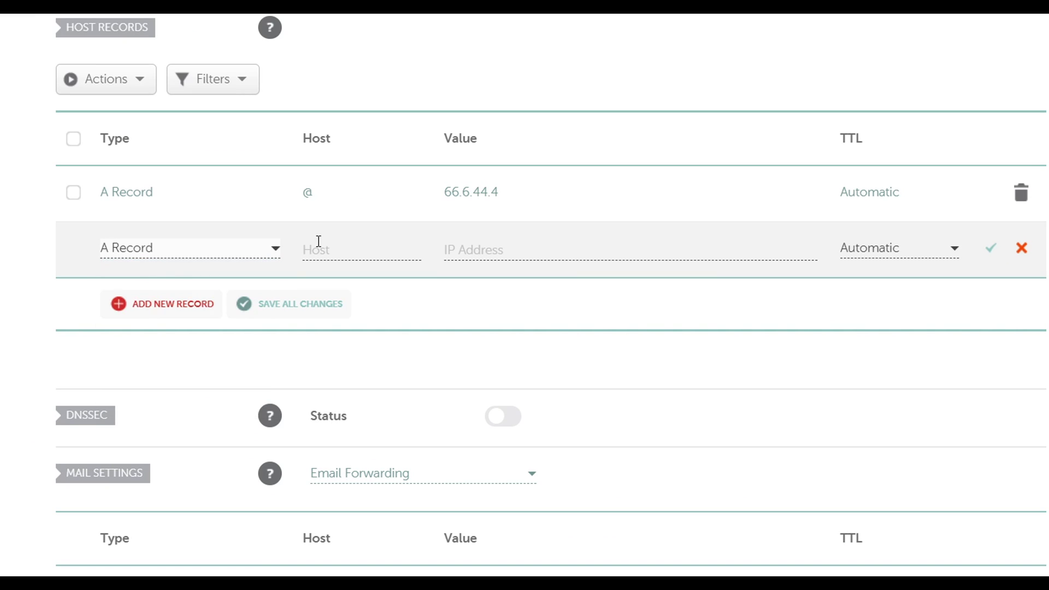
pyautogui.click(342, 246)
pyautogui.write('@')
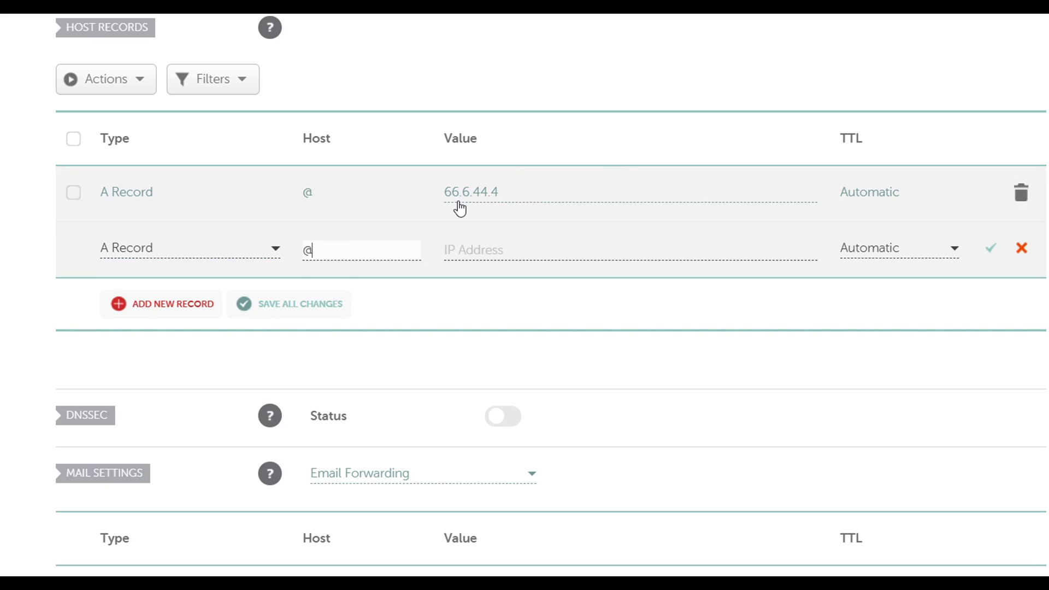
# Step: Copy the 66.6.44.4 IP from Tumblr's custom domains help, noting the CNAME instruction
pyautogui.click(404, 16)
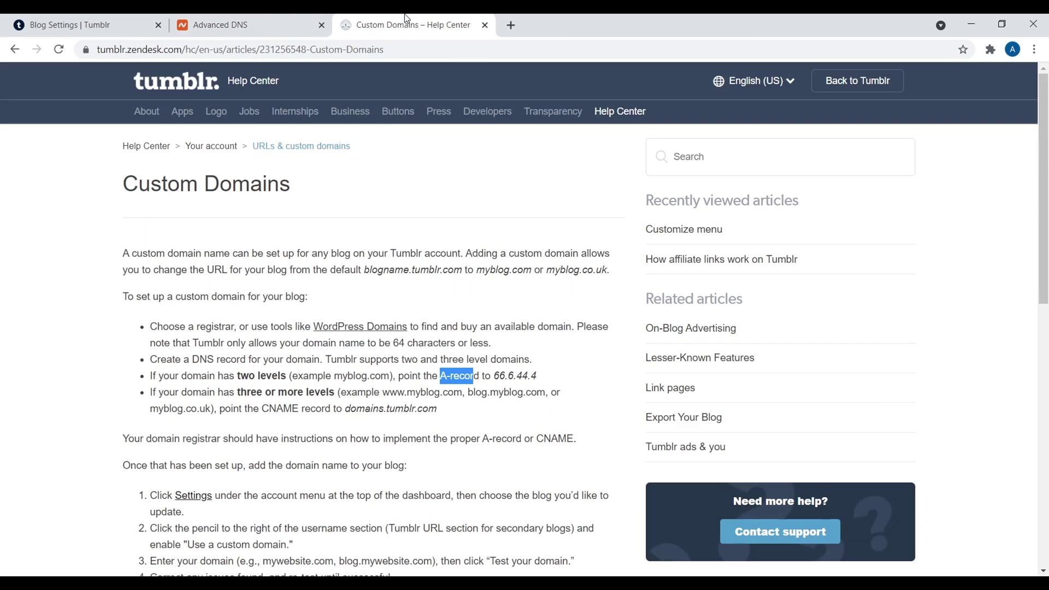
pyautogui.click(499, 328)
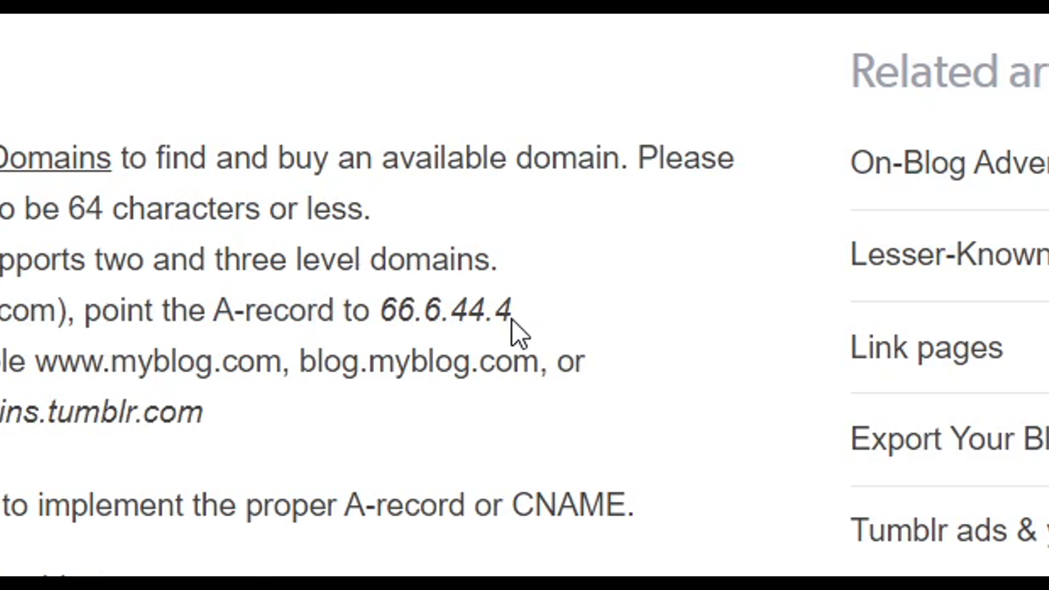
pyautogui.moveTo(512, 319); pyautogui.dragTo(380, 311)
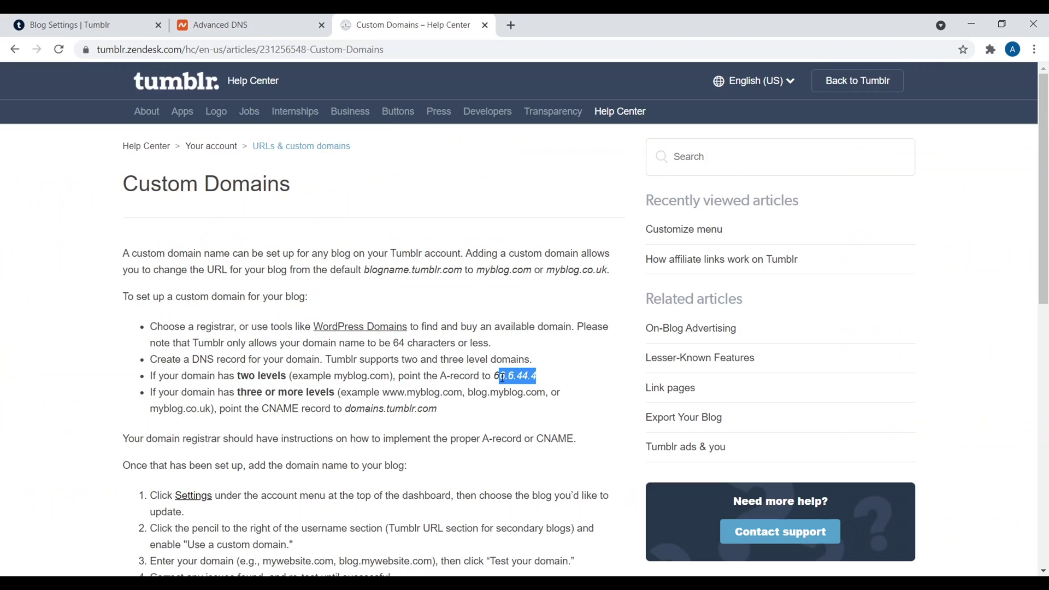
pyautogui.click(218, 24)
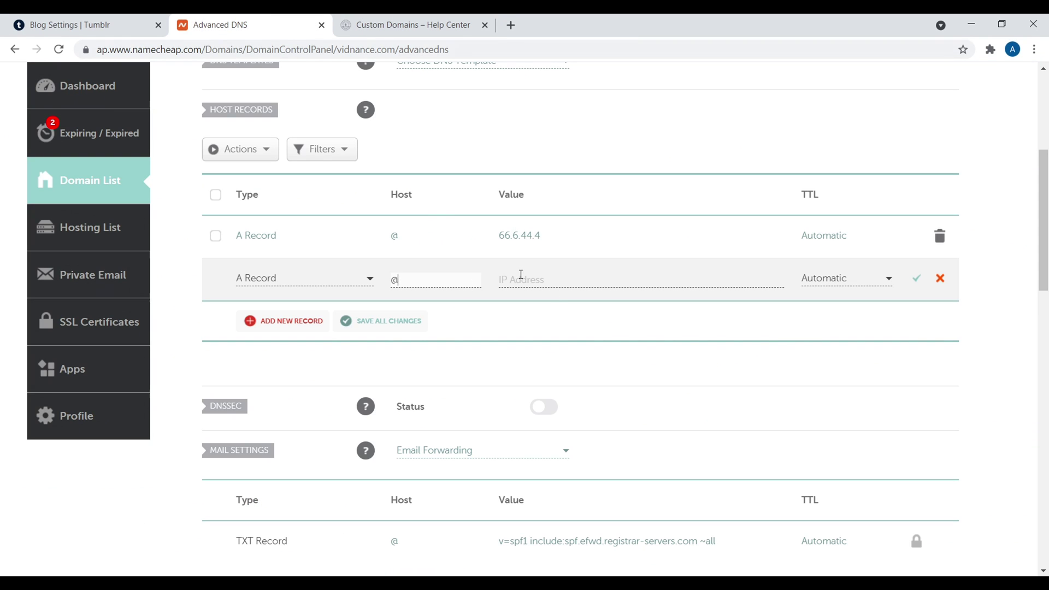
pyautogui.click(410, 27)
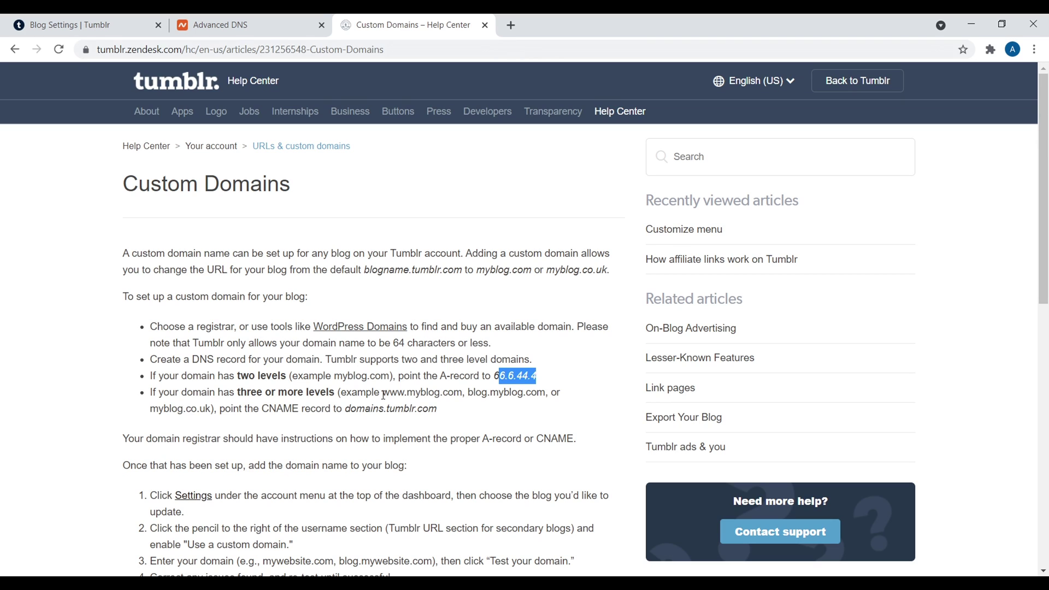
pyautogui.moveTo(293, 409); pyautogui.dragTo(272, 408)
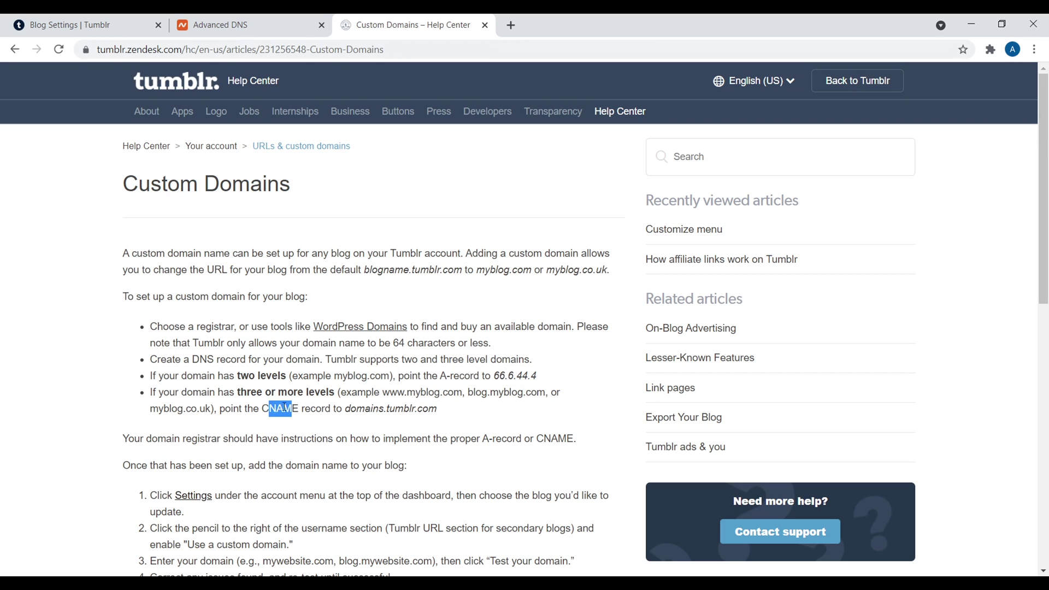
pyautogui.click(235, 22)
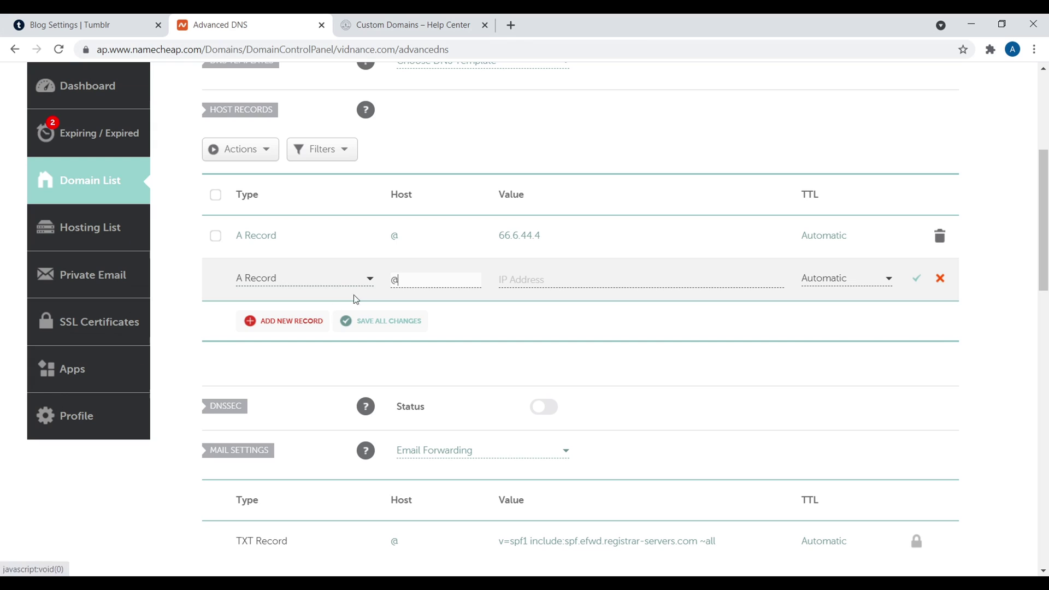
pyautogui.click(289, 321)
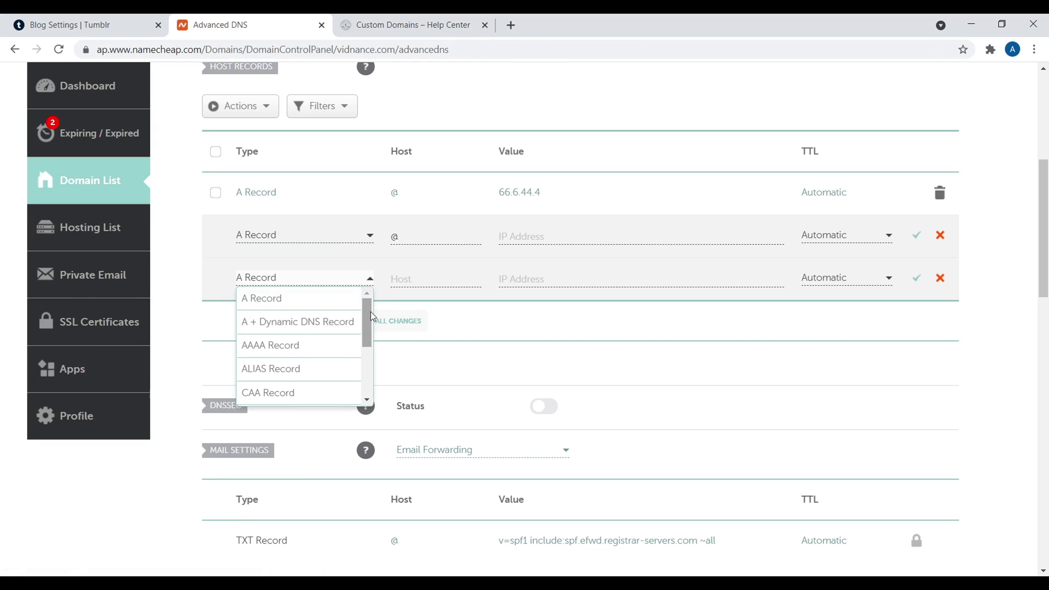
pyautogui.moveTo(367, 316); pyautogui.dragTo(367, 328)
pyautogui.scroll(-2, 346, 346)
pyautogui.click(295, 328)
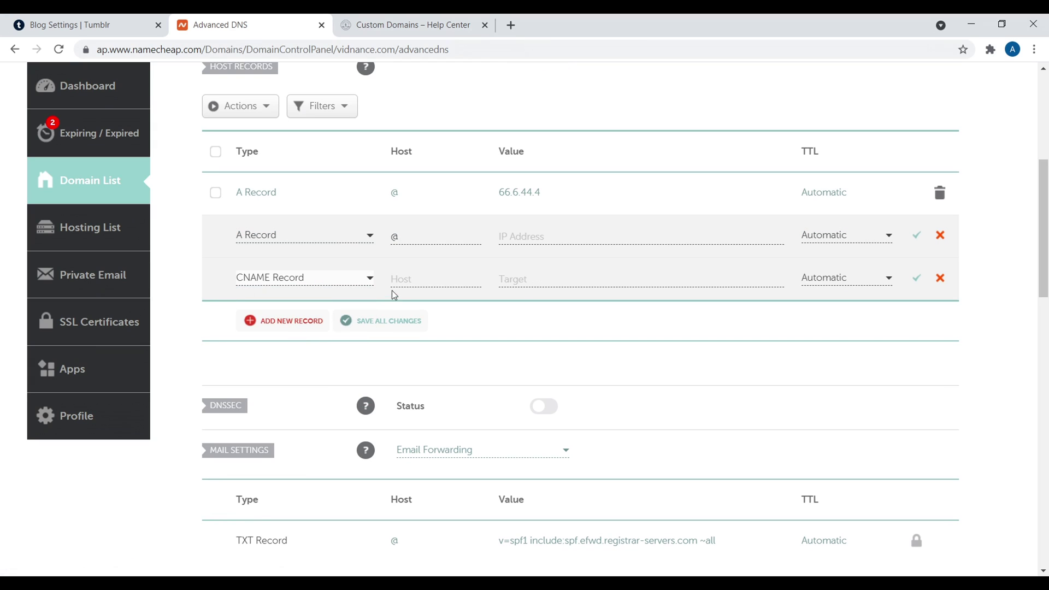
pyautogui.click(404, 277)
pyautogui.write('www')
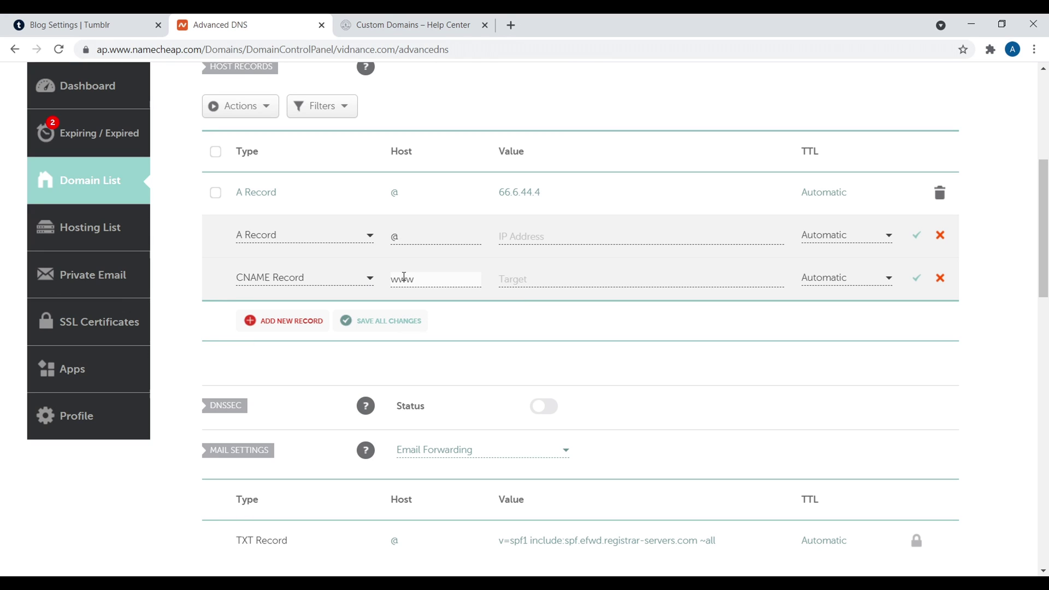
# Step: Look up the CNAME target in the help article, then return to Tumblr's blog settings
pyautogui.click(531, 278)
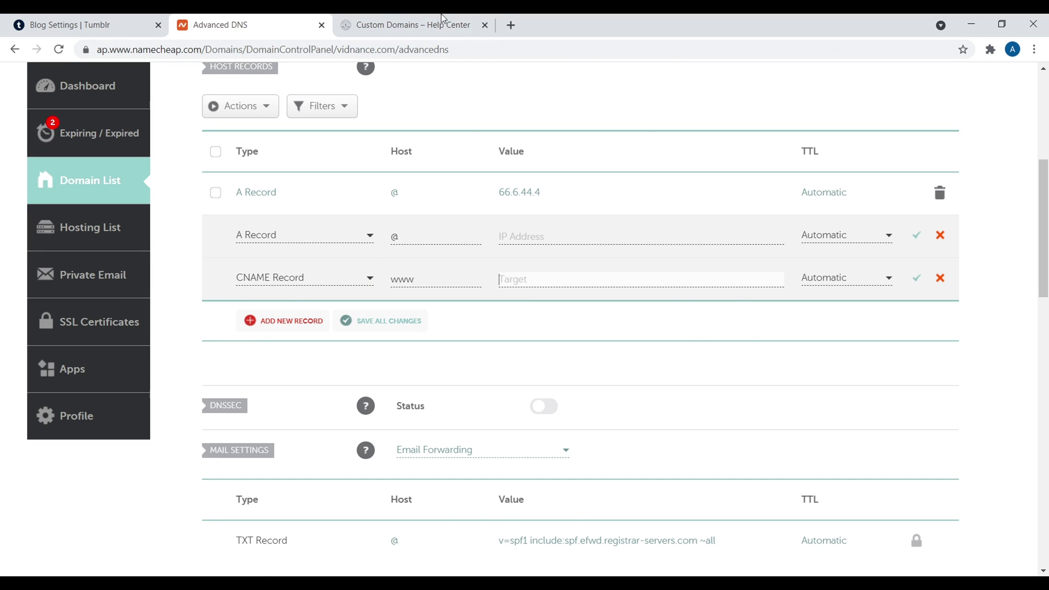
pyautogui.click(432, 22)
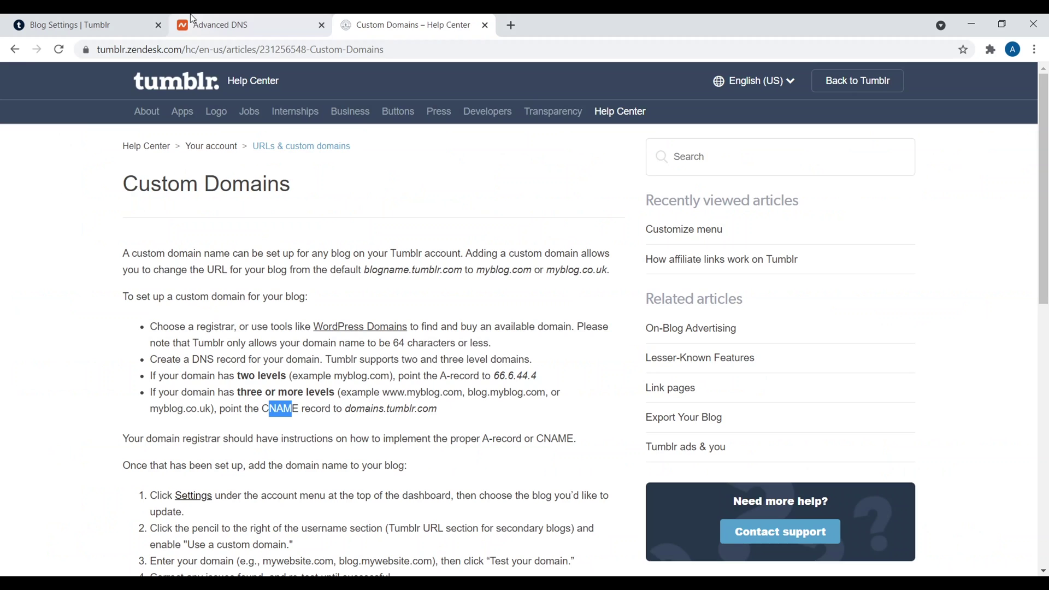
pyautogui.click(213, 25)
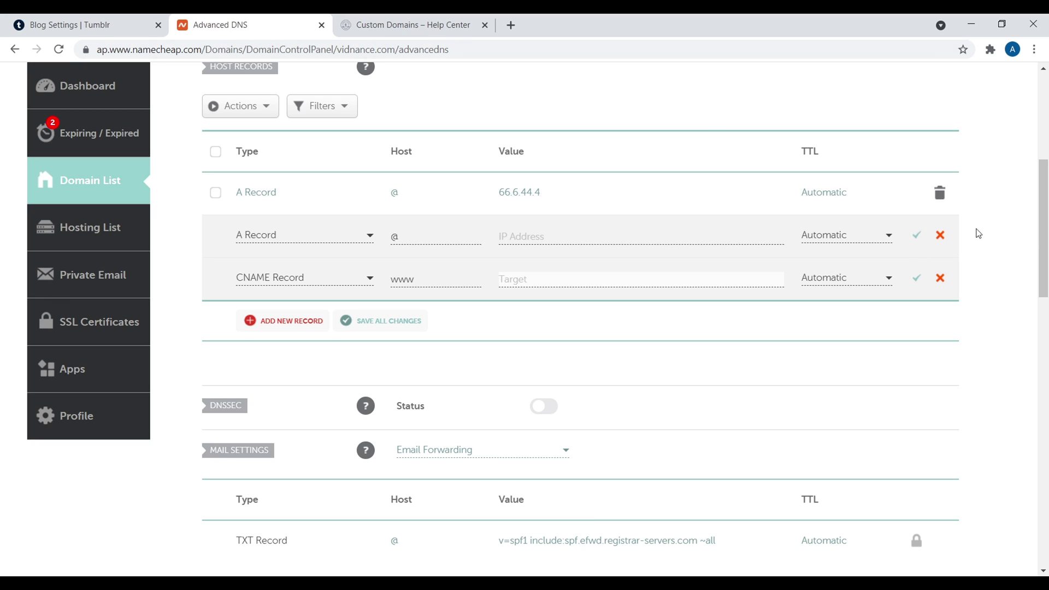
pyautogui.scroll(1, 1042, 229)
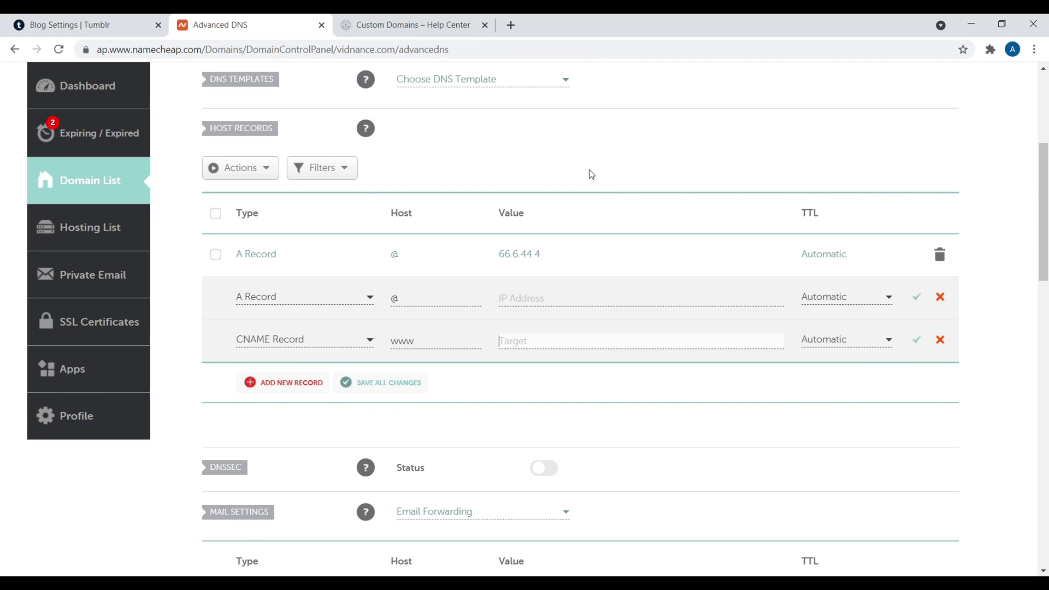
pyautogui.click(58, 21)
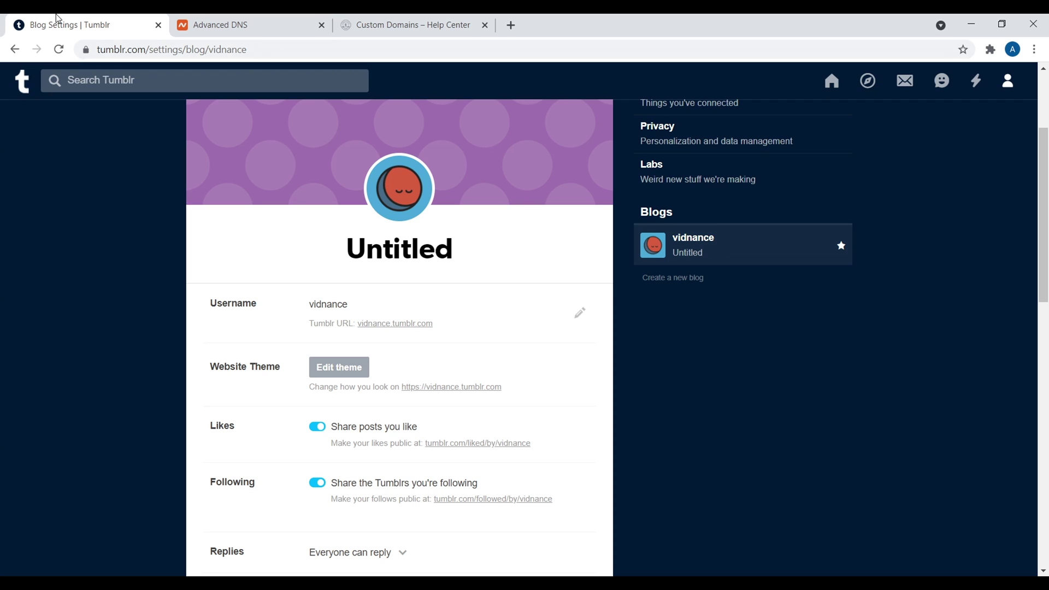
# Step: Enable a custom domain on the username, enter vidnance.com, test it and save
pyautogui.moveTo(212, 300); pyautogui.dragTo(242, 304)
pyautogui.click(580, 313)
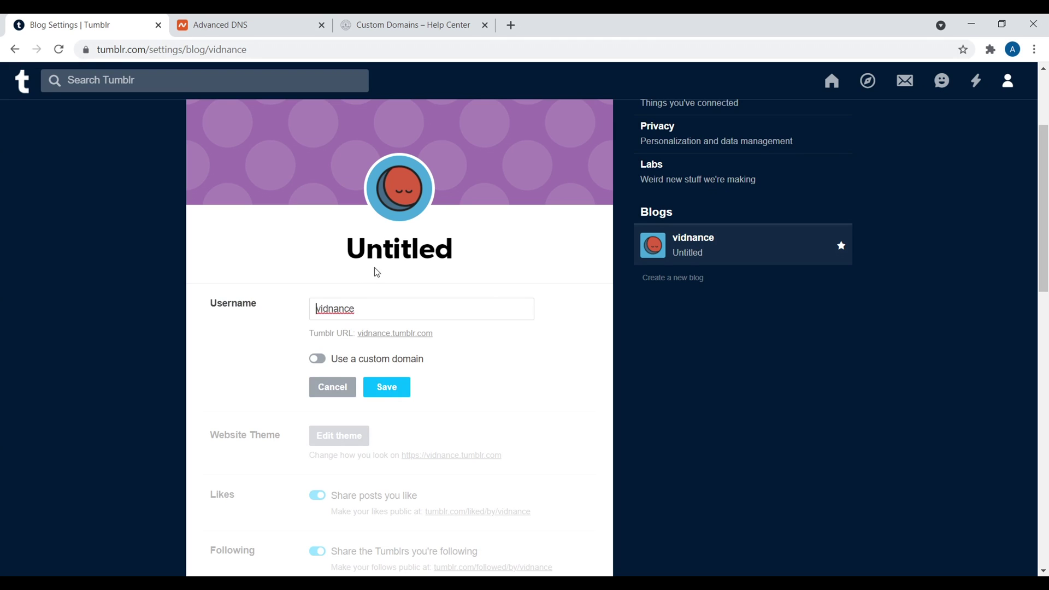
pyautogui.click(317, 359)
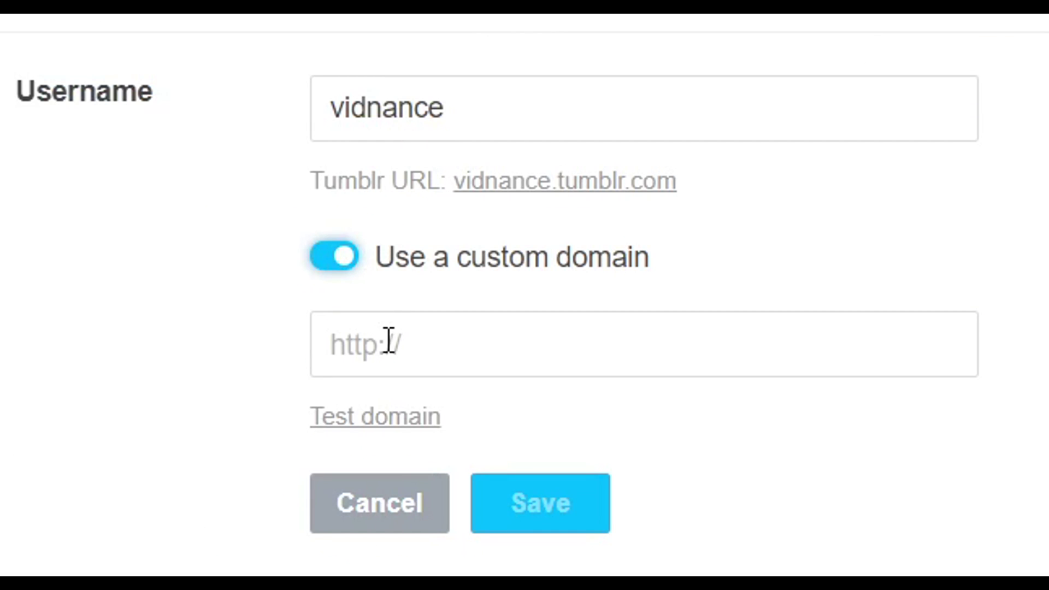
pyautogui.click(335, 388)
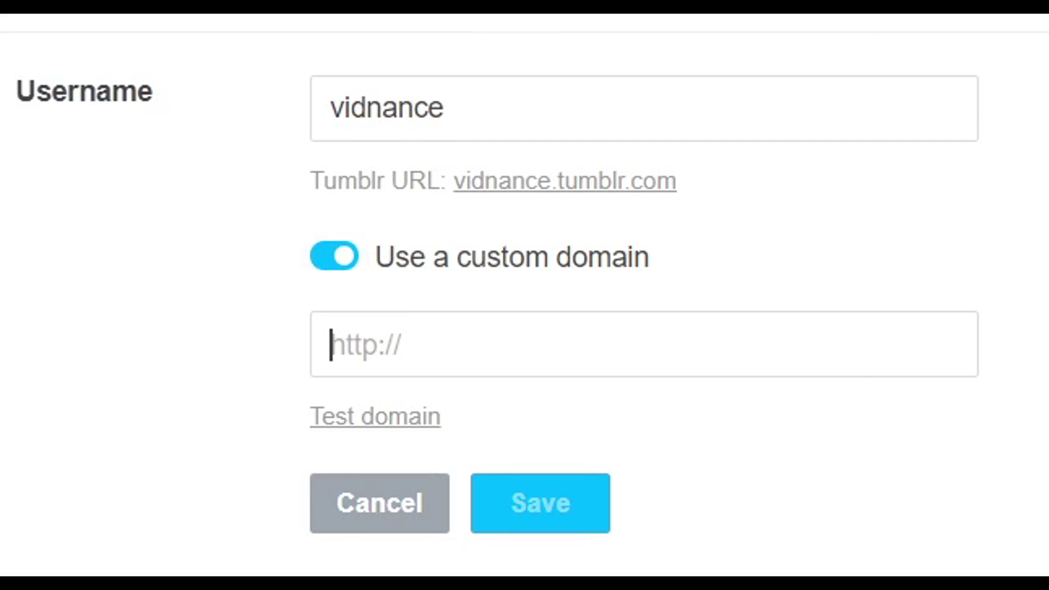
pyautogui.write('vidna')
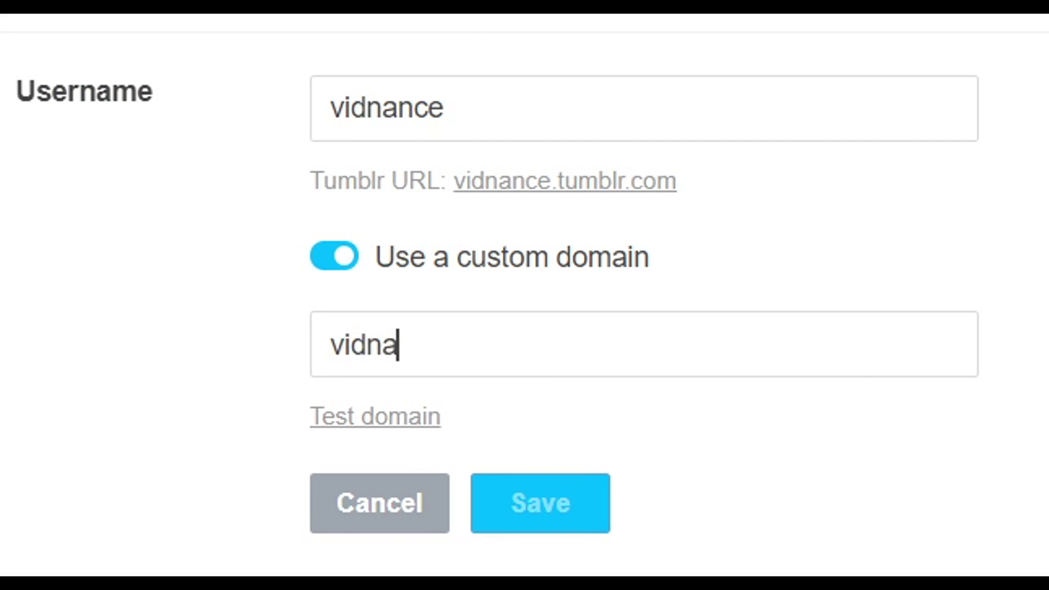
pyautogui.write('nce.com')
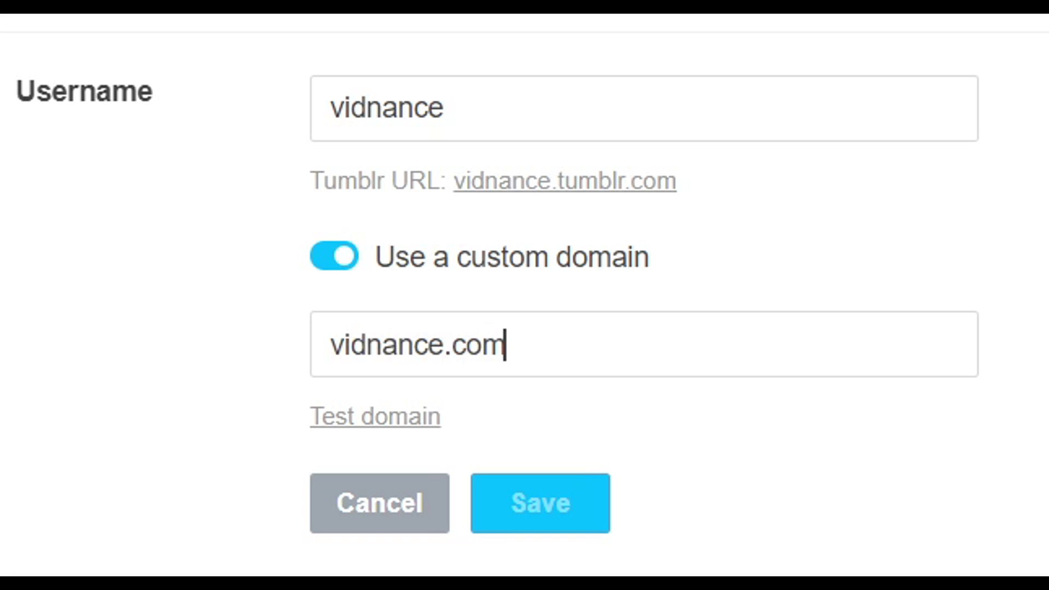
pyautogui.click(348, 421)
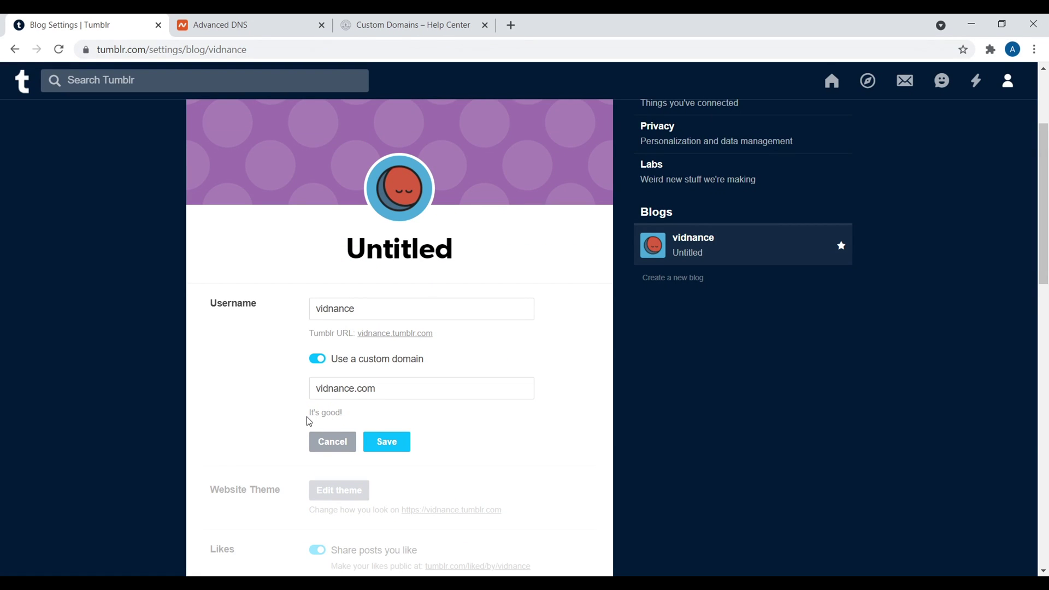
pyautogui.click(388, 446)
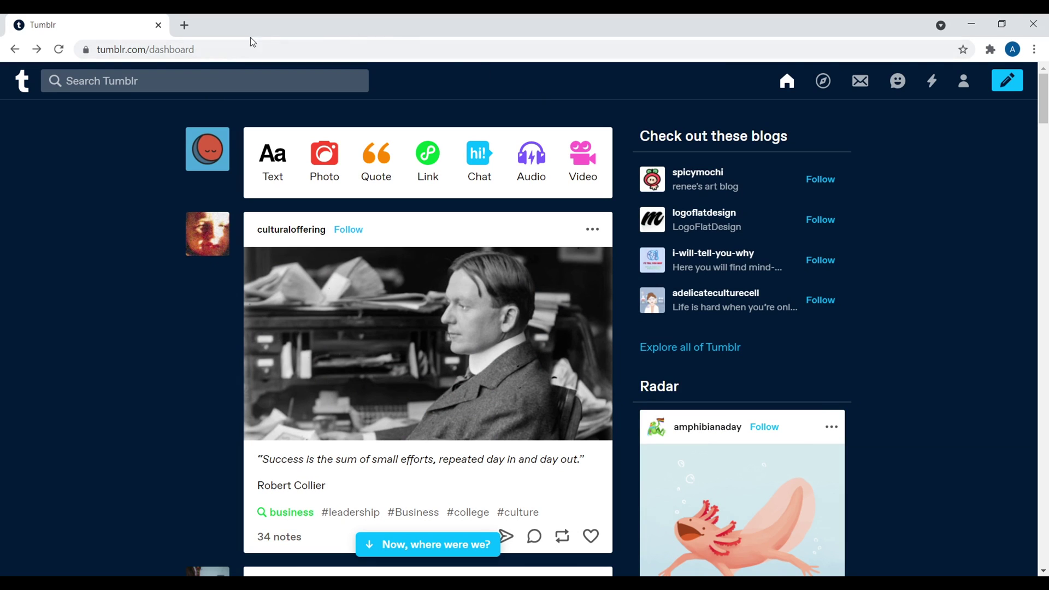
# Step: Open the vidnance blog's settings and cancel out of header appearance editing
pyautogui.moveTo(210, 145)
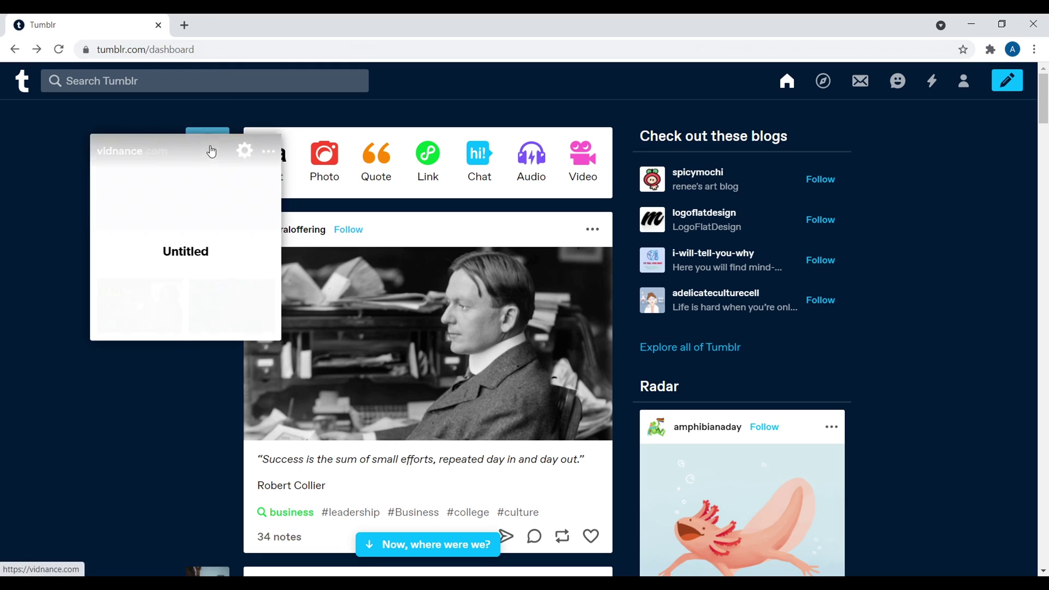
pyautogui.click(241, 152)
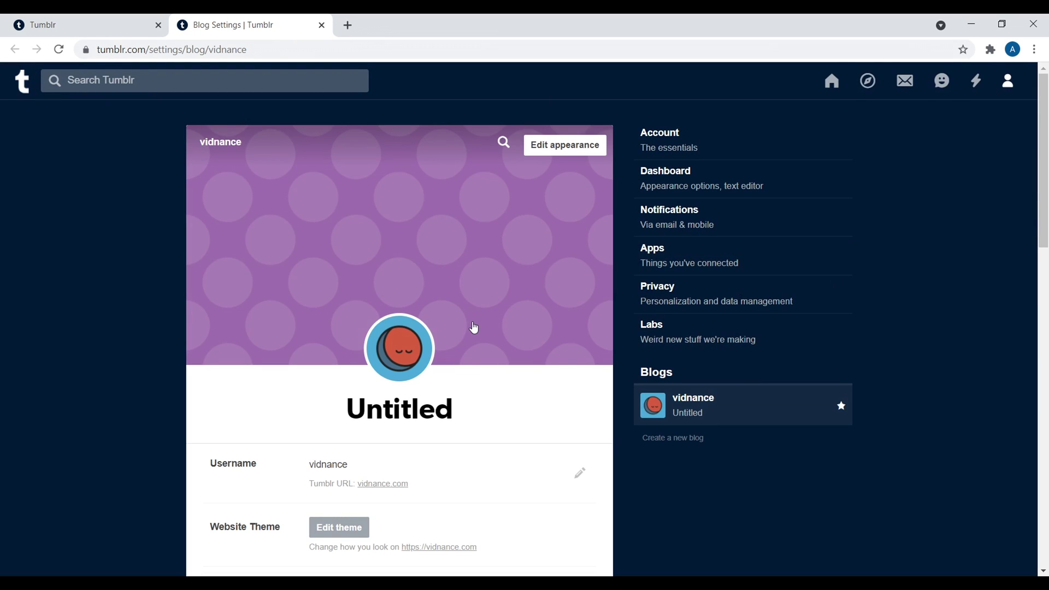
pyautogui.click(557, 145)
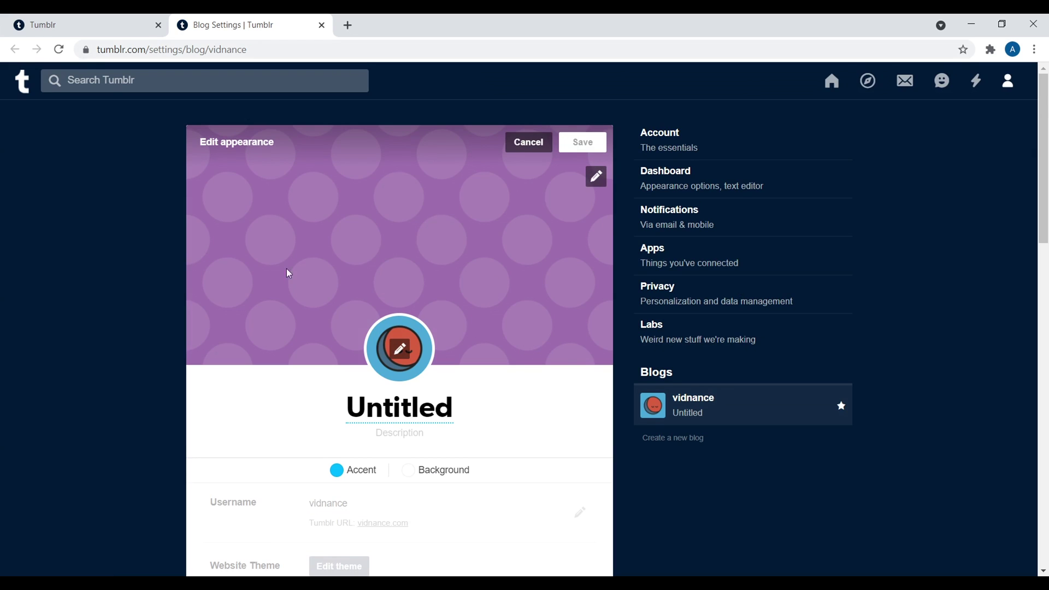
pyautogui.click(532, 143)
# Step: Open Edit theme in a new tab and switch to it
pyautogui.scroll(-4, 335, 258)
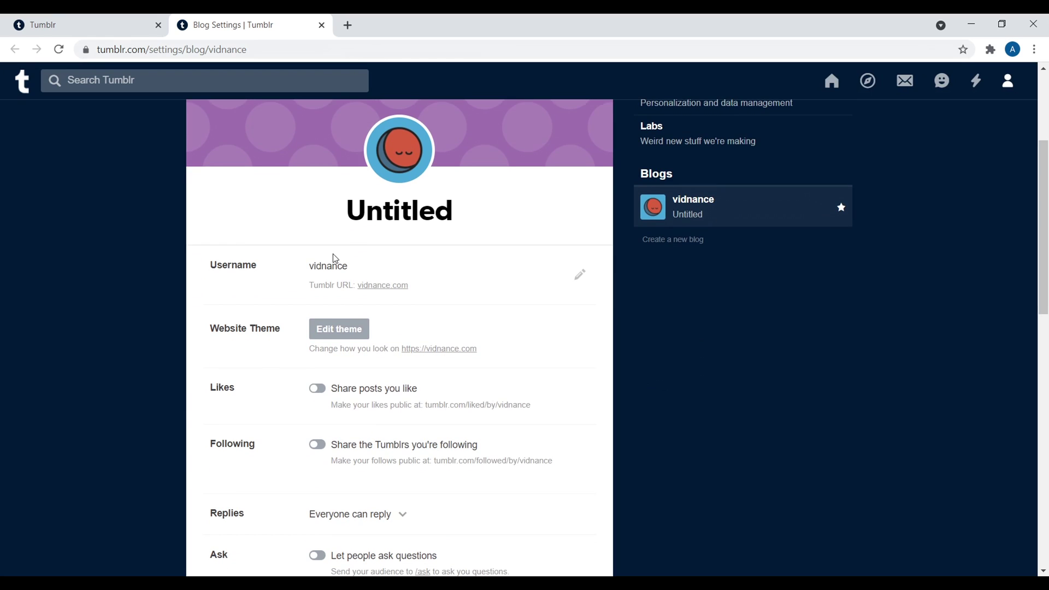
pyautogui.moveTo(212, 328); pyautogui.dragTo(255, 330)
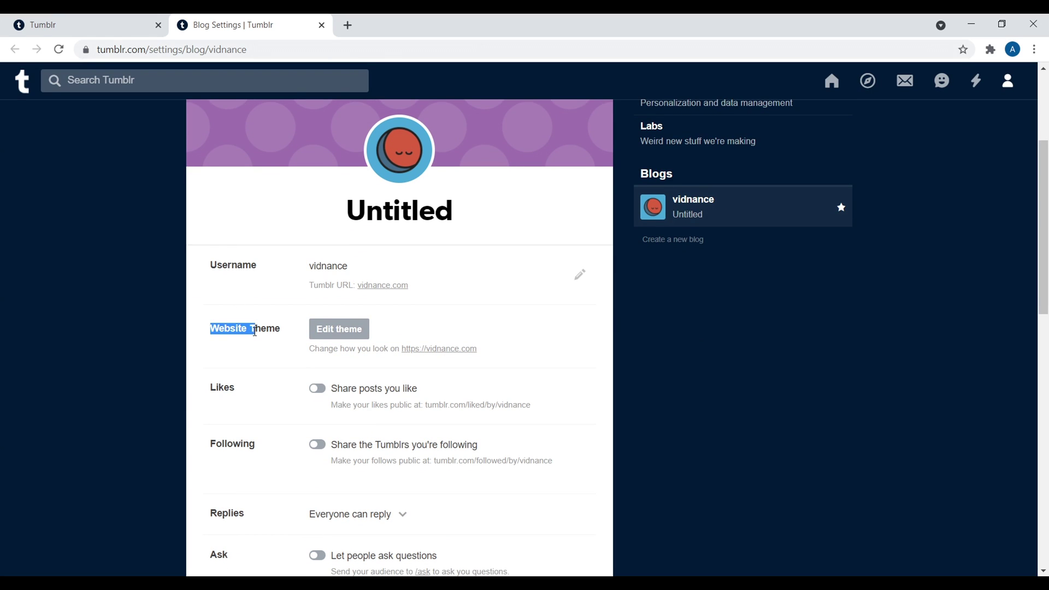
pyautogui.rightClick(331, 337)
pyautogui.click(355, 341)
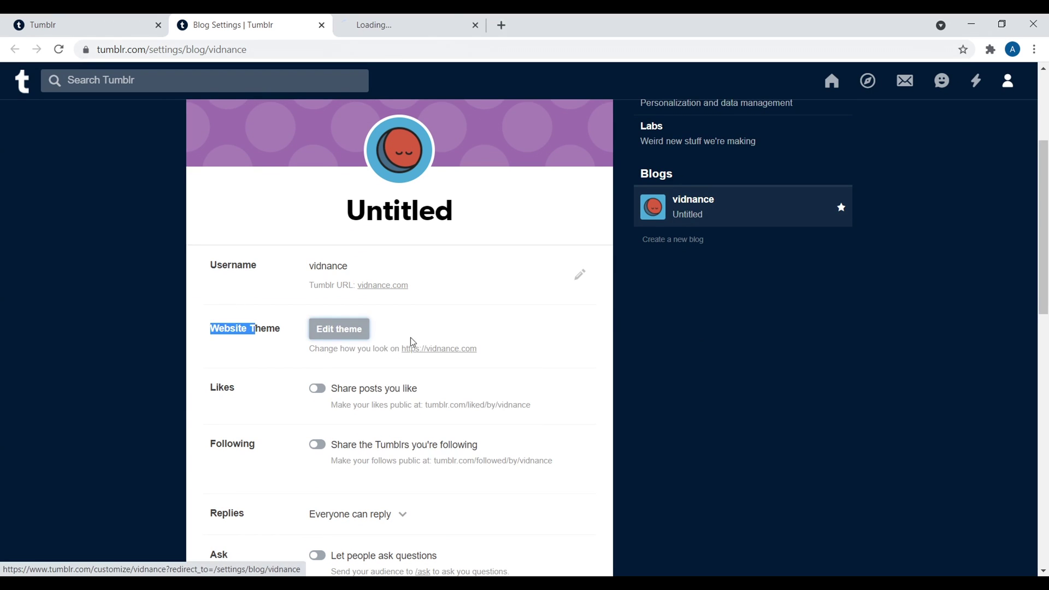
pyautogui.click(427, 18)
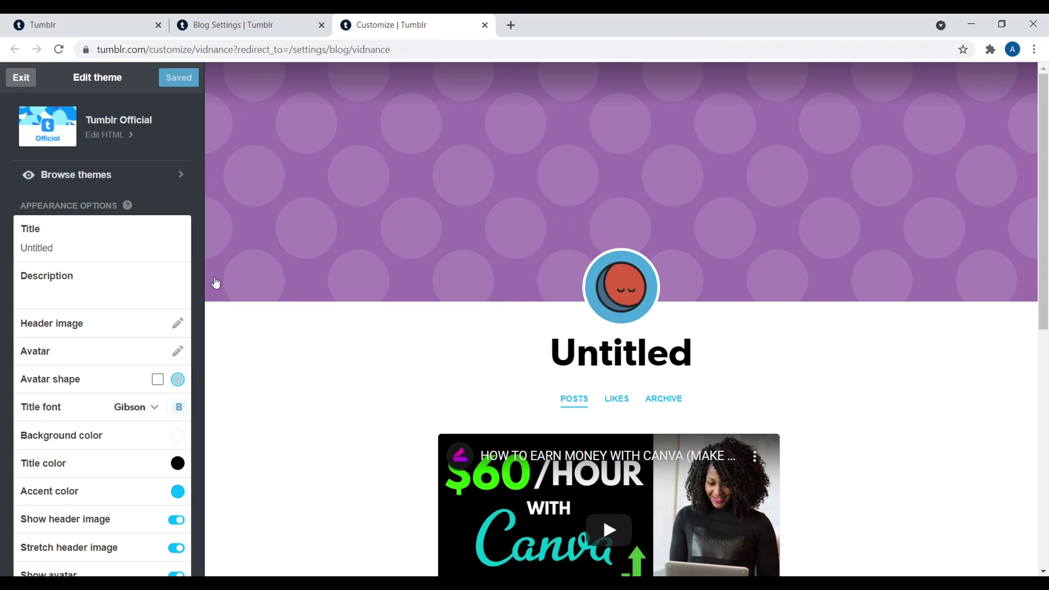
# Step: Turn Show avatar off and back on in the Edit theme sidebar, leaving the avatar shown
pyautogui.scroll(-3, 94, 311)
pyautogui.scroll(-2, 44, 502)
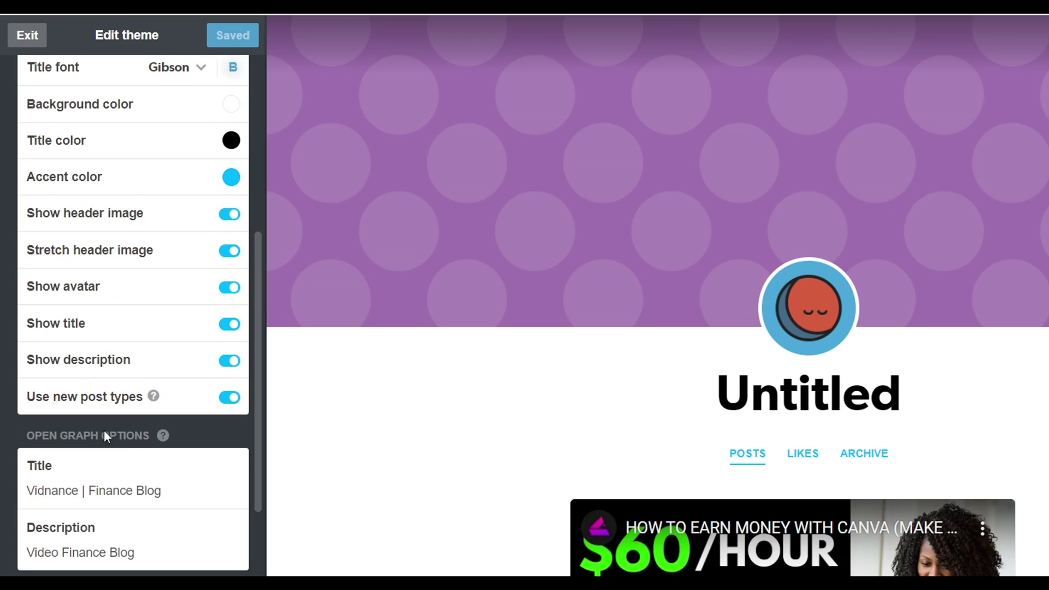
pyautogui.scroll(5, 100, 387)
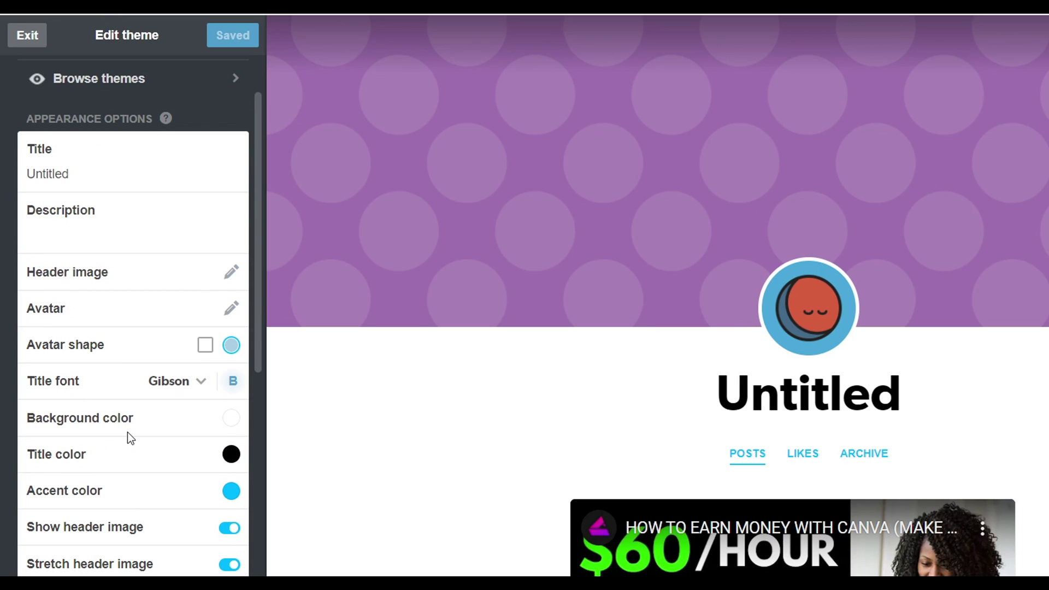
pyautogui.scroll(-1, 127, 431)
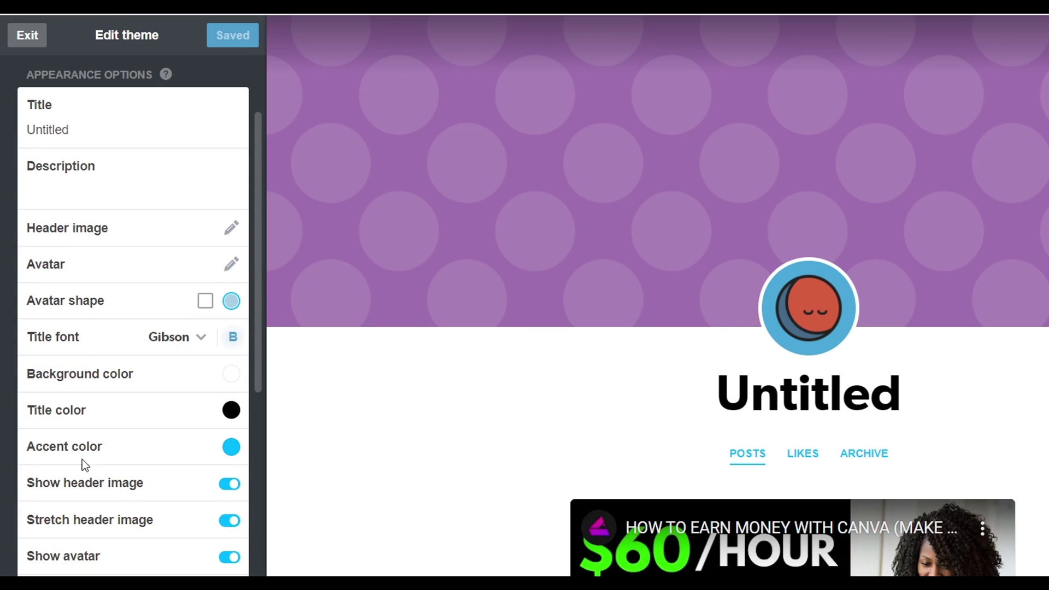
pyautogui.click(227, 558)
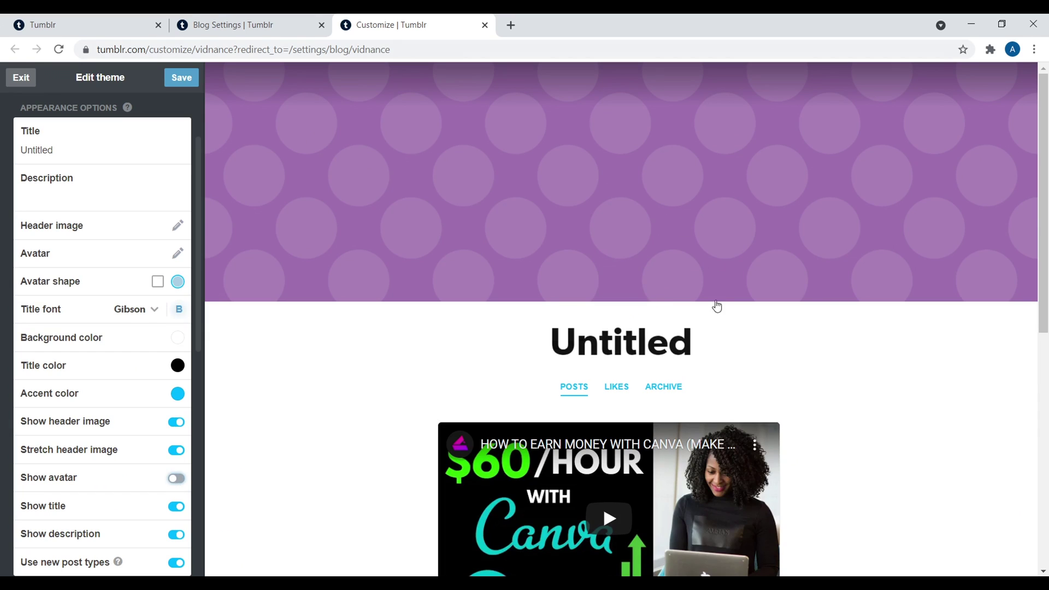
pyautogui.click(176, 479)
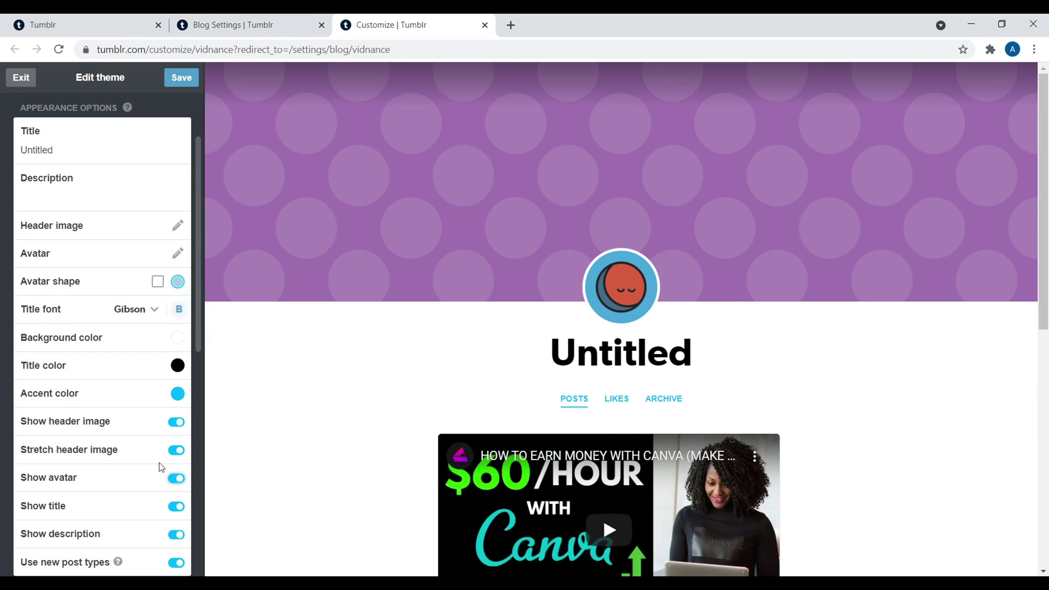
pyautogui.scroll(2, 156, 448)
# Step: Filter the theme gallery to free themes, preview Observer and use it
pyautogui.click(116, 178)
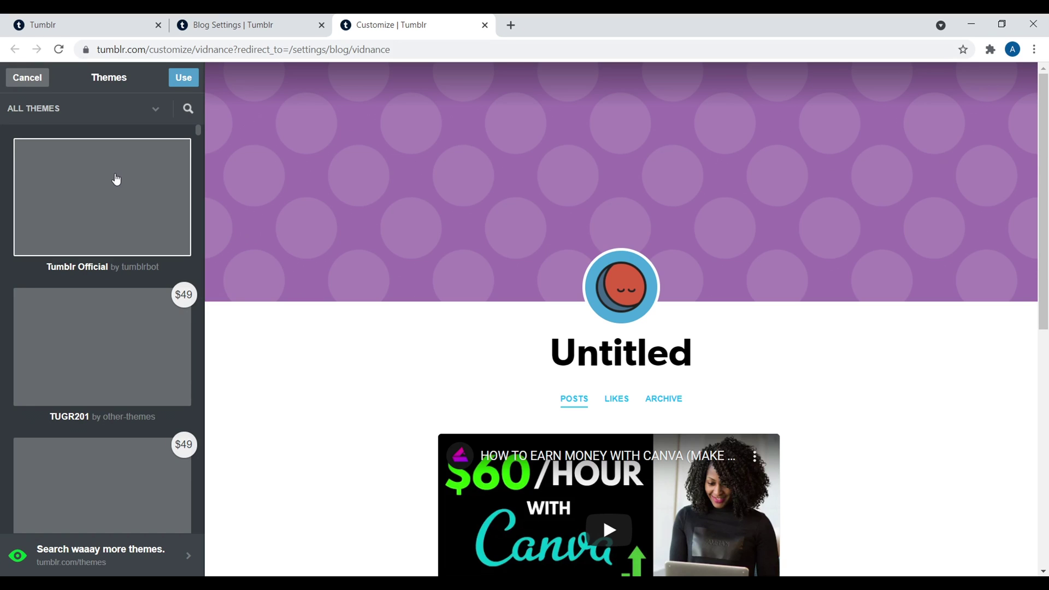
pyautogui.click(140, 109)
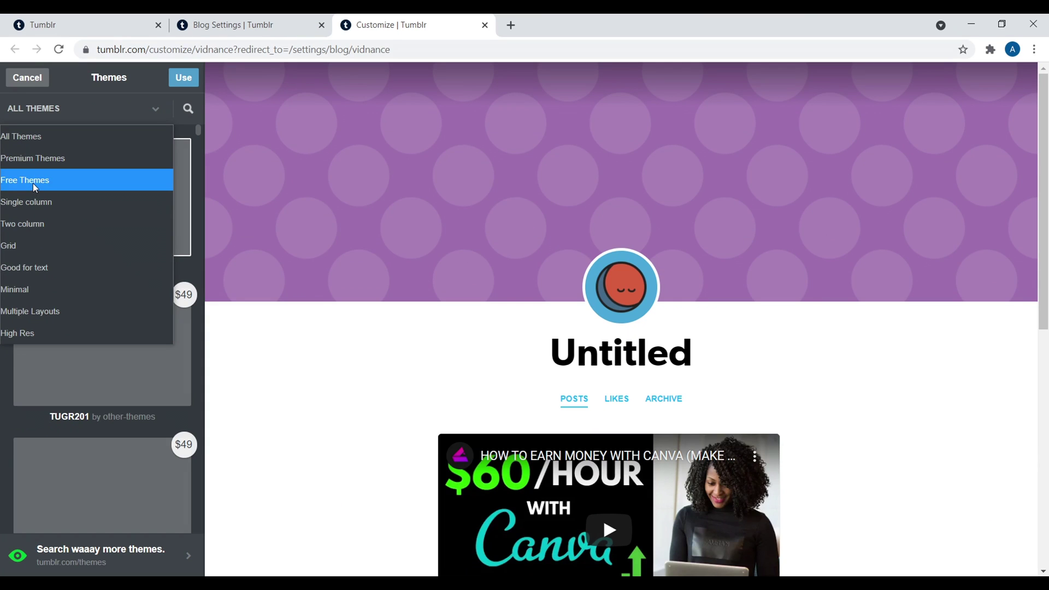
pyautogui.click(33, 182)
pyautogui.moveTo(199, 143); pyautogui.dragTo(202, 432)
pyautogui.click(51, 267)
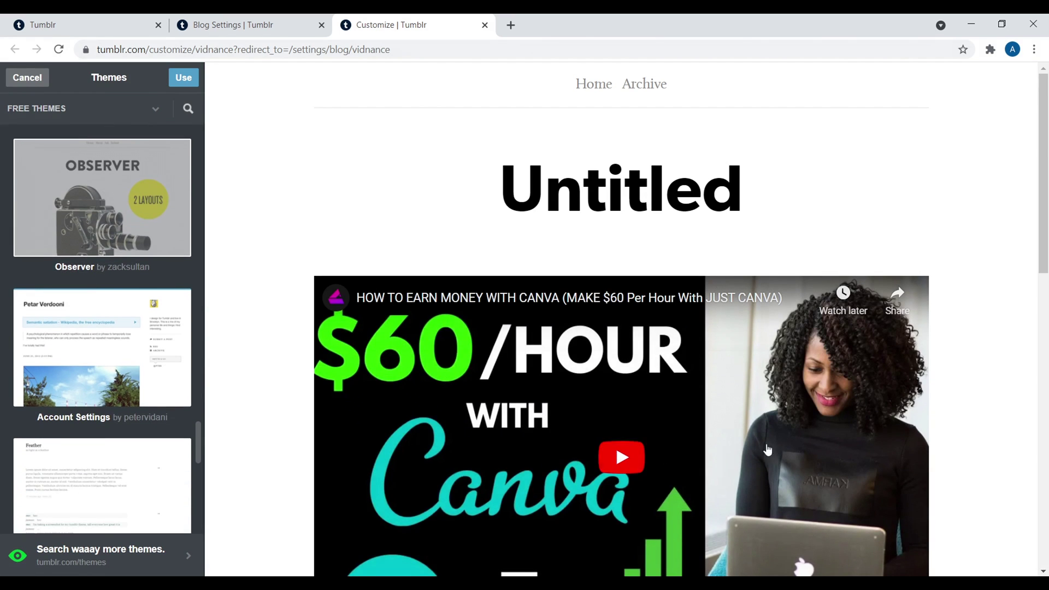
pyautogui.moveTo(1046, 268); pyautogui.dragTo(1046, 125)
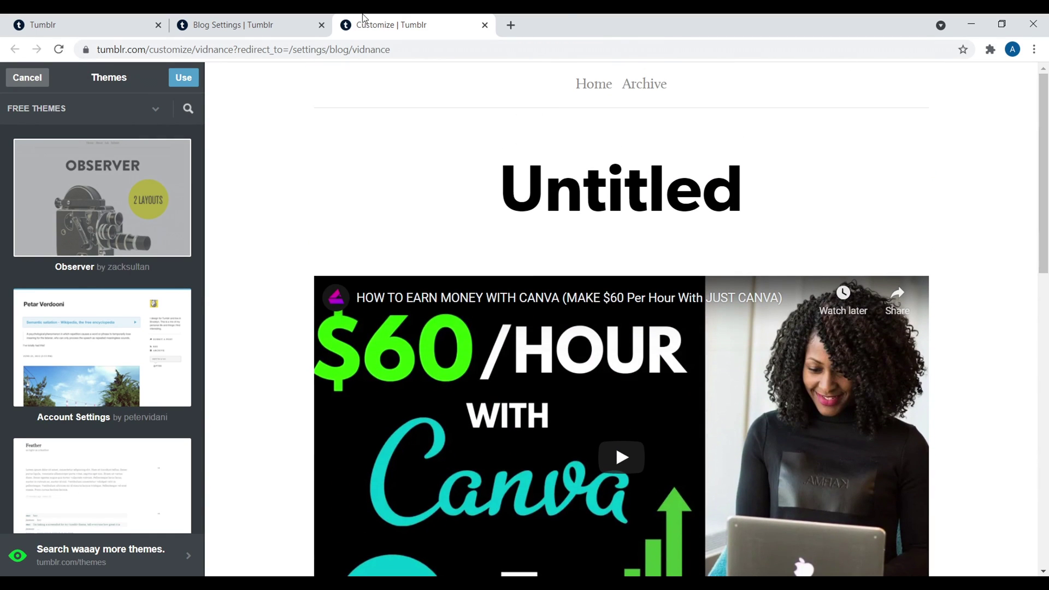
pyautogui.click(183, 78)
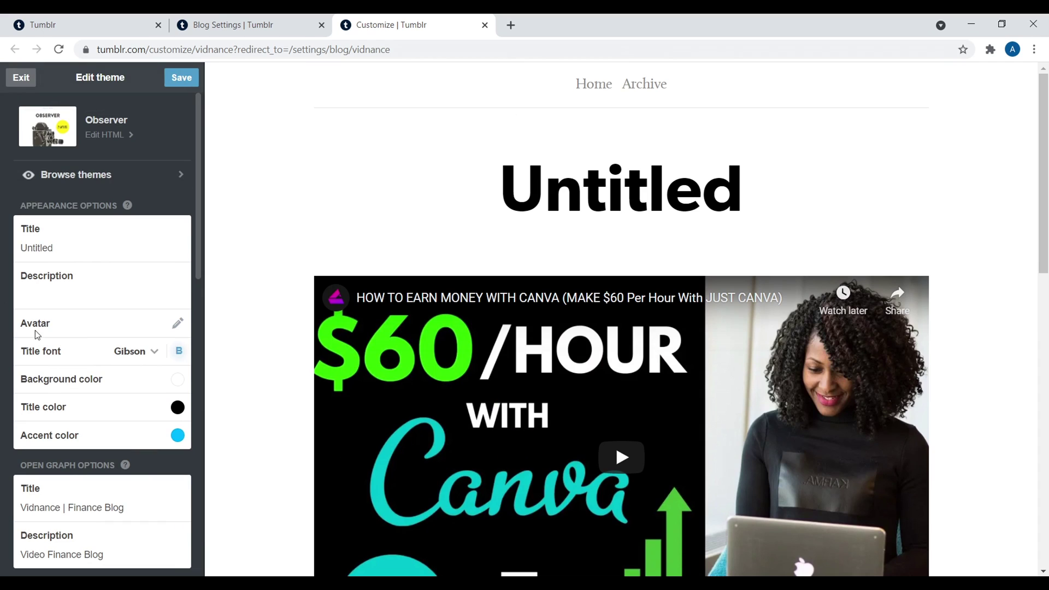
# Step: Set the blog title to Vidnance and the description to 'Video Finance Blog'
pyautogui.click(71, 248)
pyautogui.press('BackSpace')
pyautogui.press('BackSpace')
pyautogui.press('BackSpace')
pyautogui.press('BackSpace')
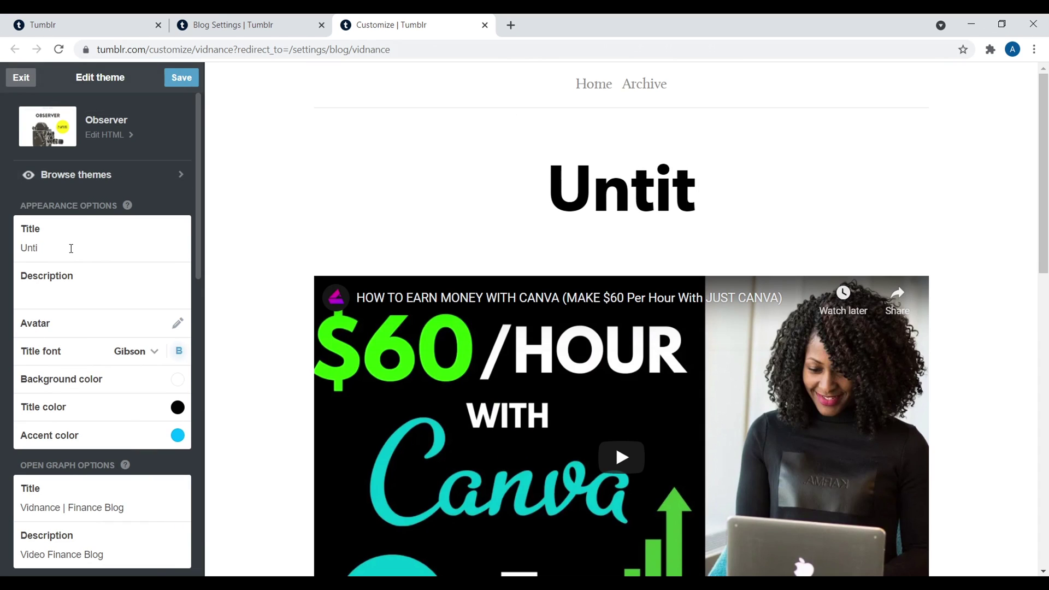
pyautogui.press('BackSpace')
pyautogui.press('BackSpace')
pyautogui.press('BackSpace')
pyautogui.press('BackSpace')
pyautogui.write('V')
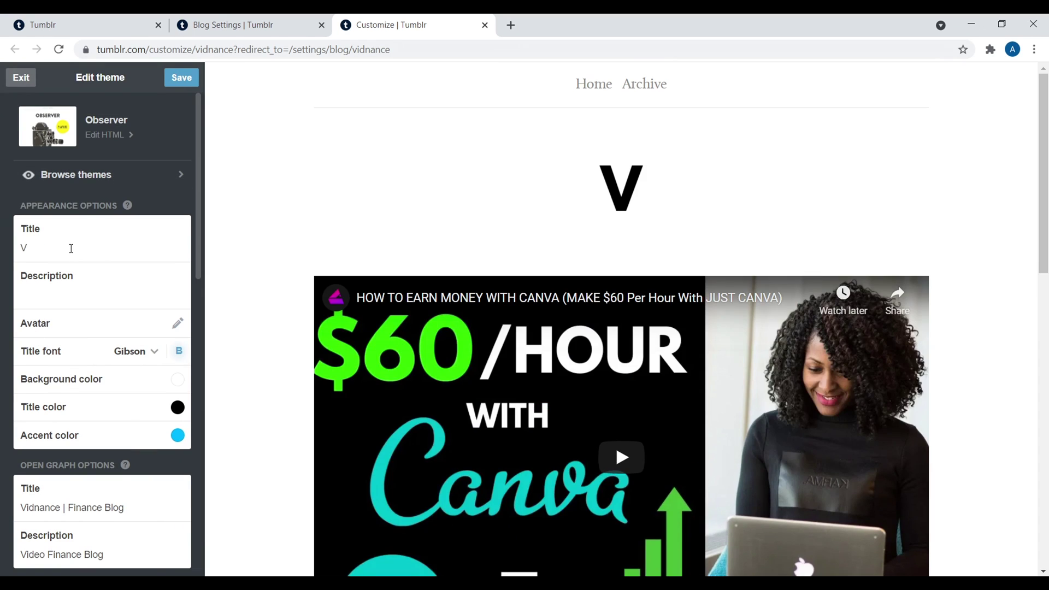
pyautogui.write('idnance')
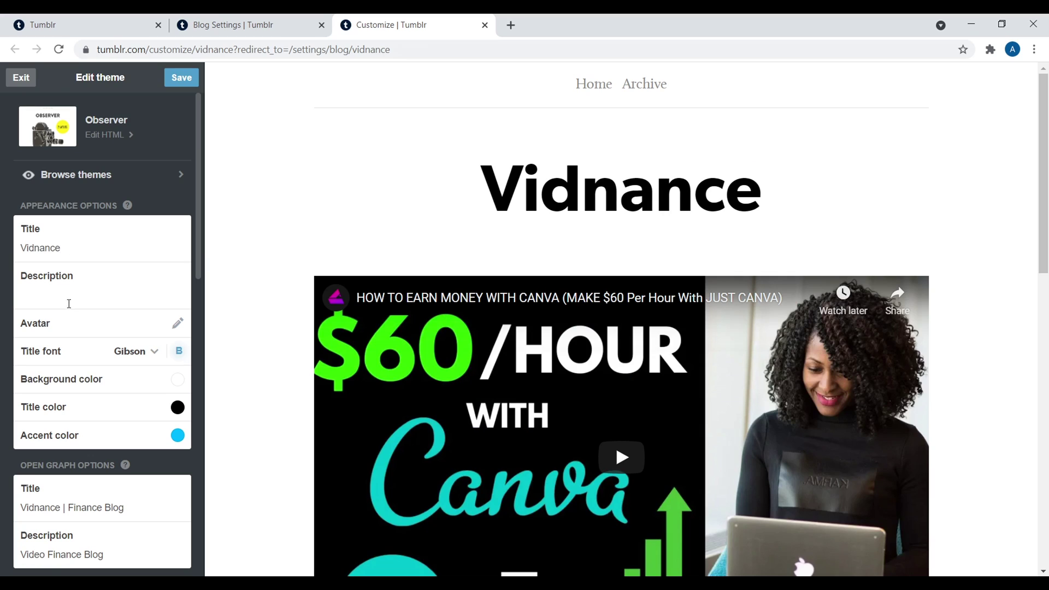
pyautogui.click(67, 304)
pyautogui.write('Video Finance Blog')
# Step: Try a red background colour, then return it to white #ffffff
pyautogui.click(178, 379)
pyautogui.moveTo(313, 428); pyautogui.dragTo(363, 415)
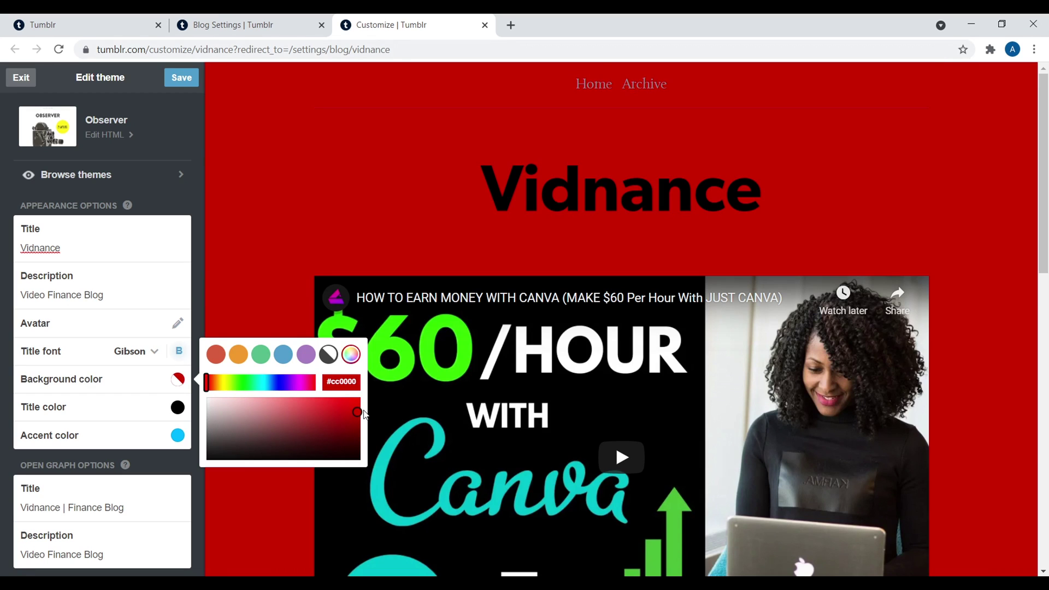
pyautogui.moveTo(358, 413); pyautogui.dragTo(182, 388)
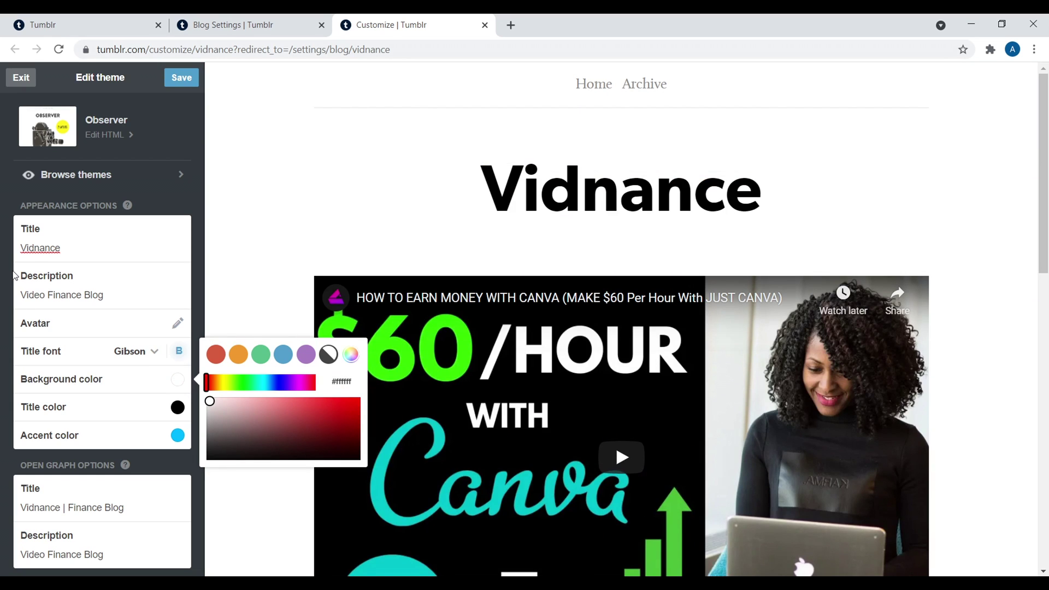
pyautogui.click(64, 462)
# Step: Select and then deselect text in the share title field of Theme Options
pyautogui.scroll(-2, 65, 456)
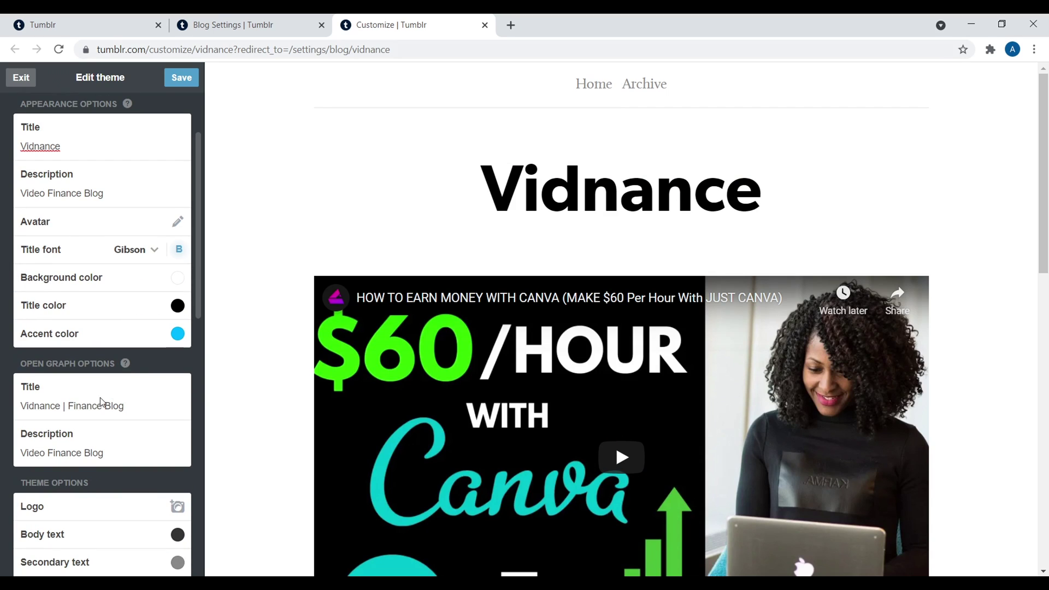
pyautogui.moveTo(129, 365)
pyautogui.moveTo(63, 406); pyautogui.dragTo(21, 404)
pyautogui.moveTo(65, 406); pyautogui.dragTo(167, 407)
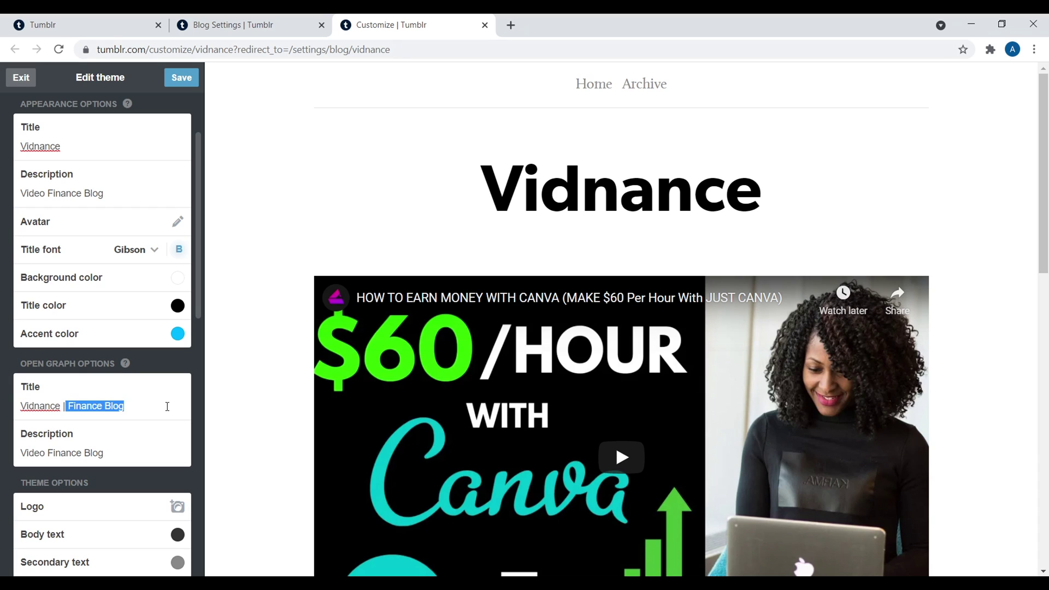
pyautogui.click(153, 435)
# Step: Switch Show Navigation on and Show Archive Navigation Link off
pyautogui.scroll(-1, 94, 379)
pyautogui.scroll(-2, 74, 293)
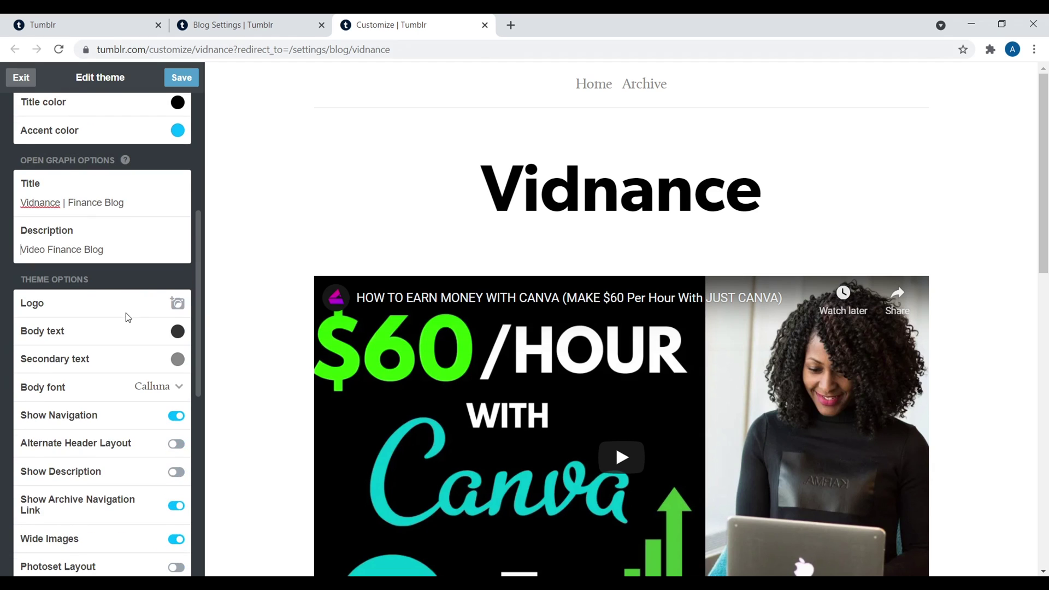
pyautogui.scroll(-1, 125, 316)
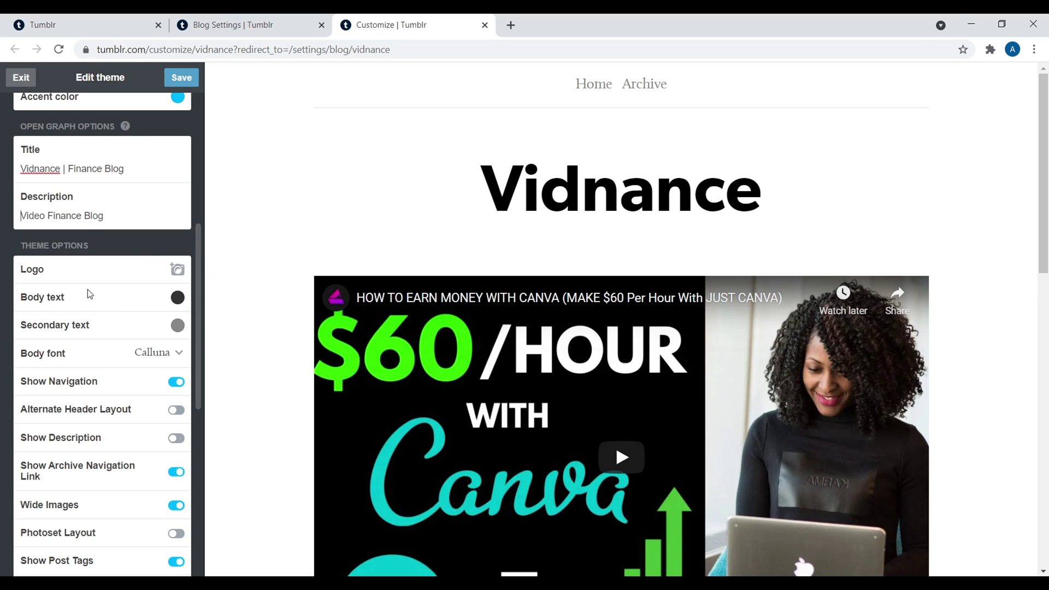
pyautogui.scroll(-2, 80, 352)
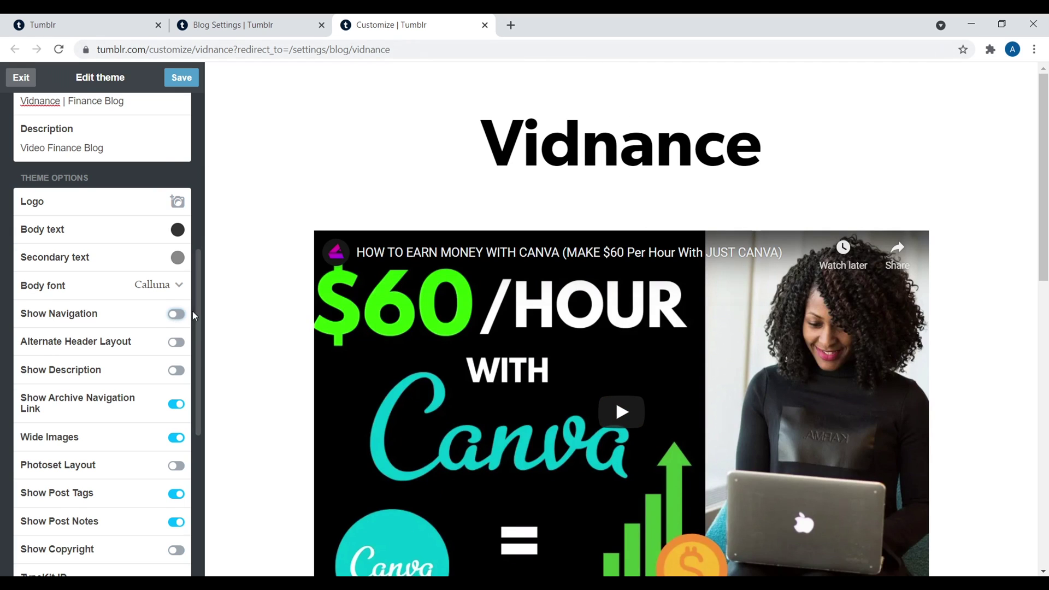
pyautogui.click(176, 314)
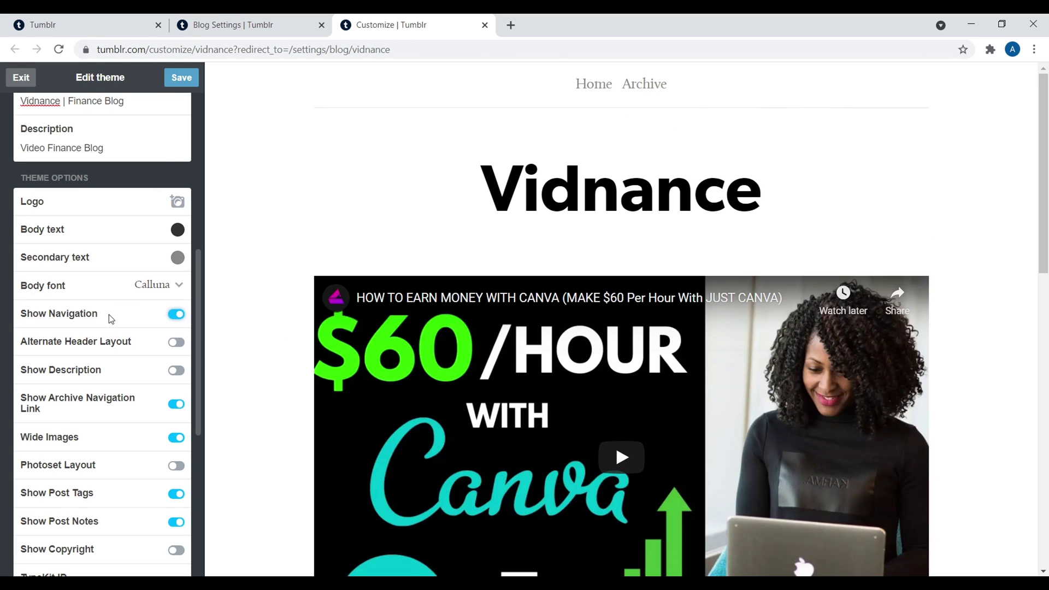
pyautogui.click(178, 407)
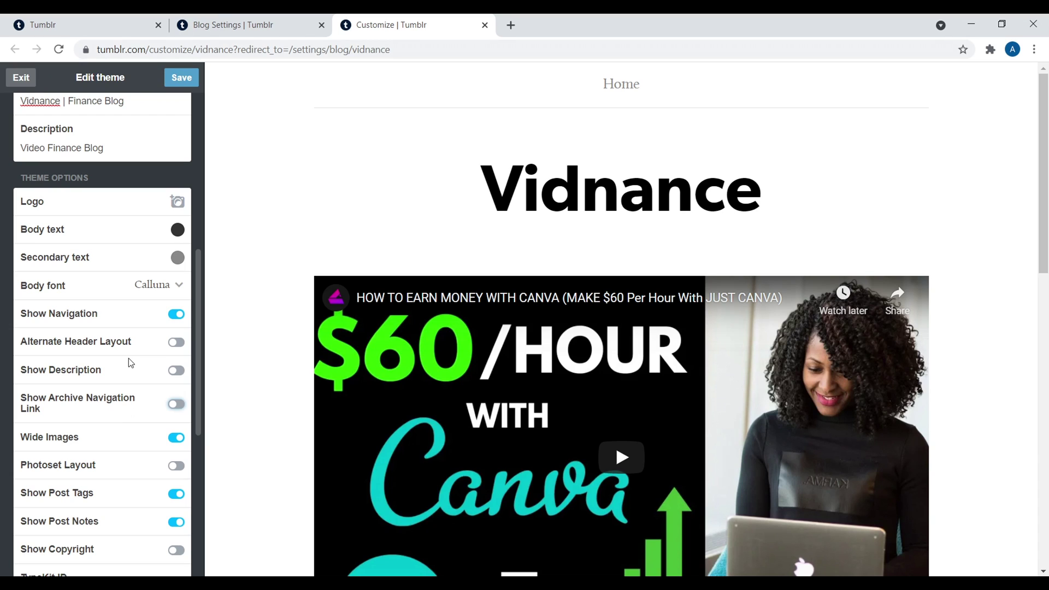
pyautogui.scroll(-2, 121, 349)
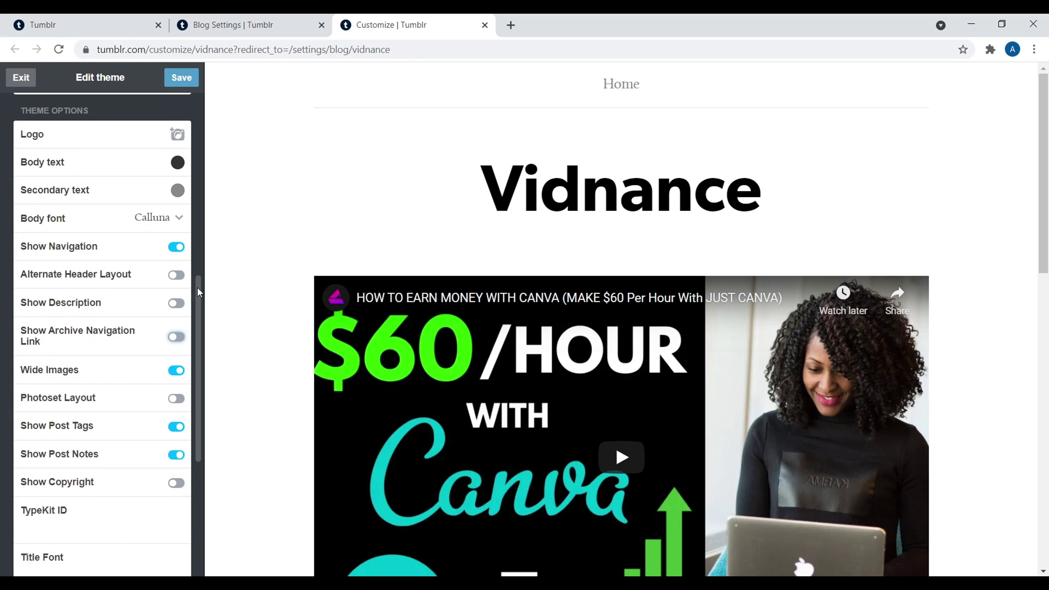
pyautogui.moveTo(198, 288); pyautogui.dragTo(192, 424)
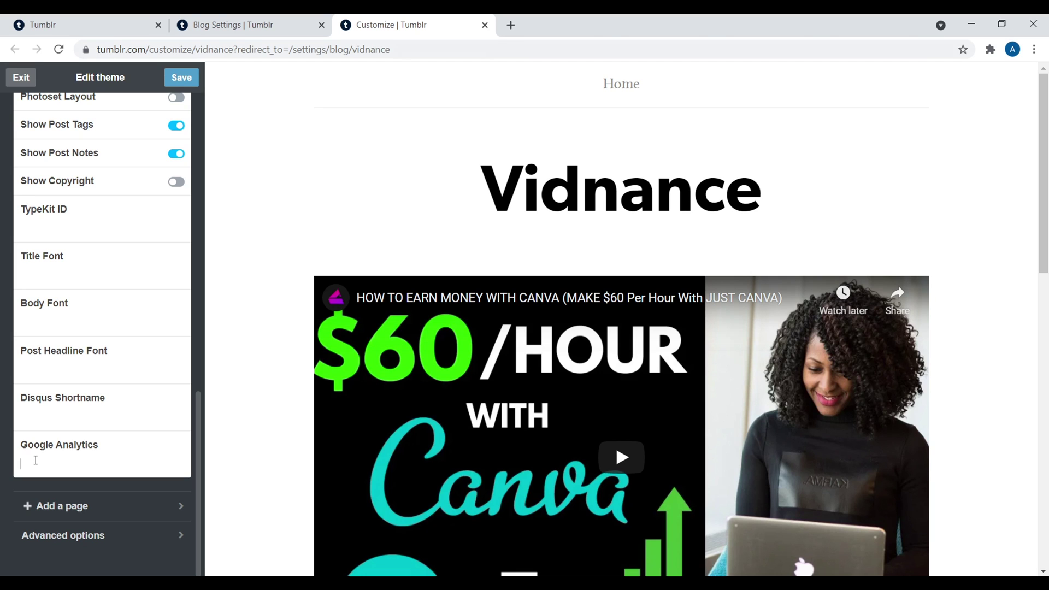
# Step: Create an About page at URL 'about' with its header link shown, and save it
pyautogui.click(77, 506)
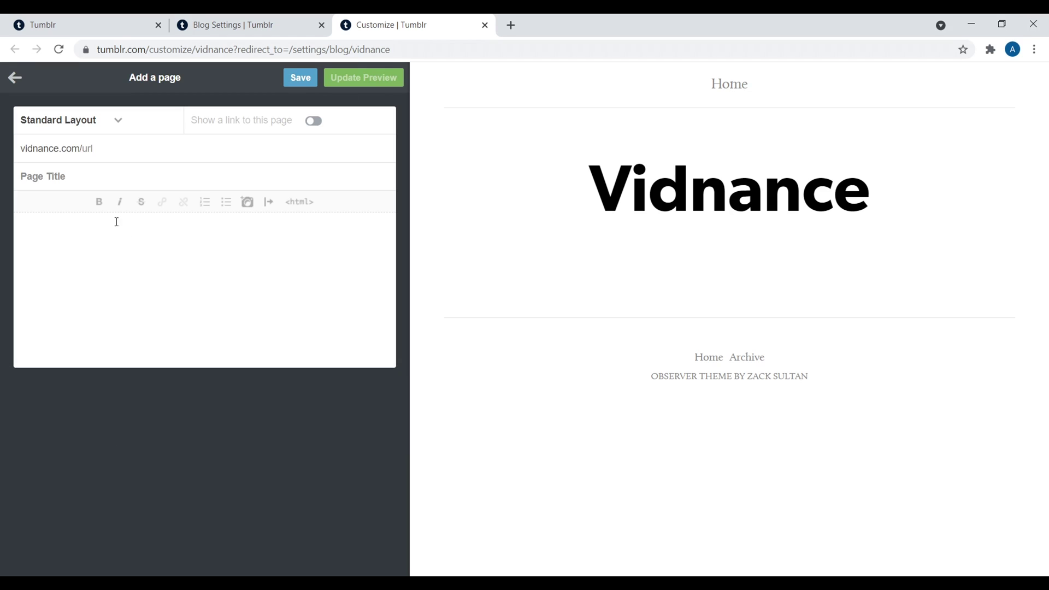
pyautogui.click(91, 175)
pyautogui.write('About')
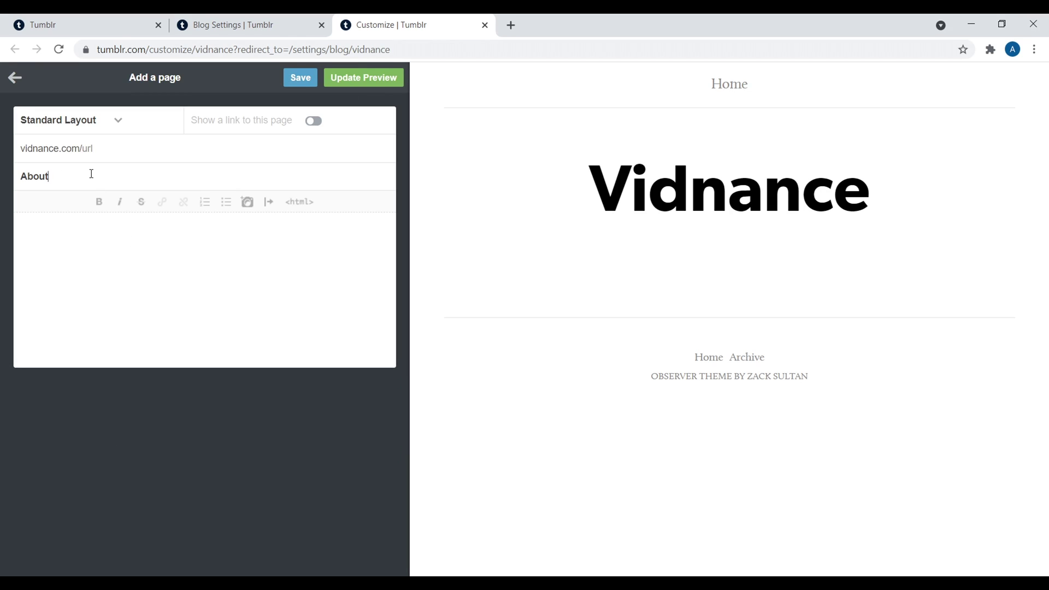
pyautogui.write('About')
pyautogui.click(102, 151)
pyautogui.write('about')
pyautogui.click(312, 121)
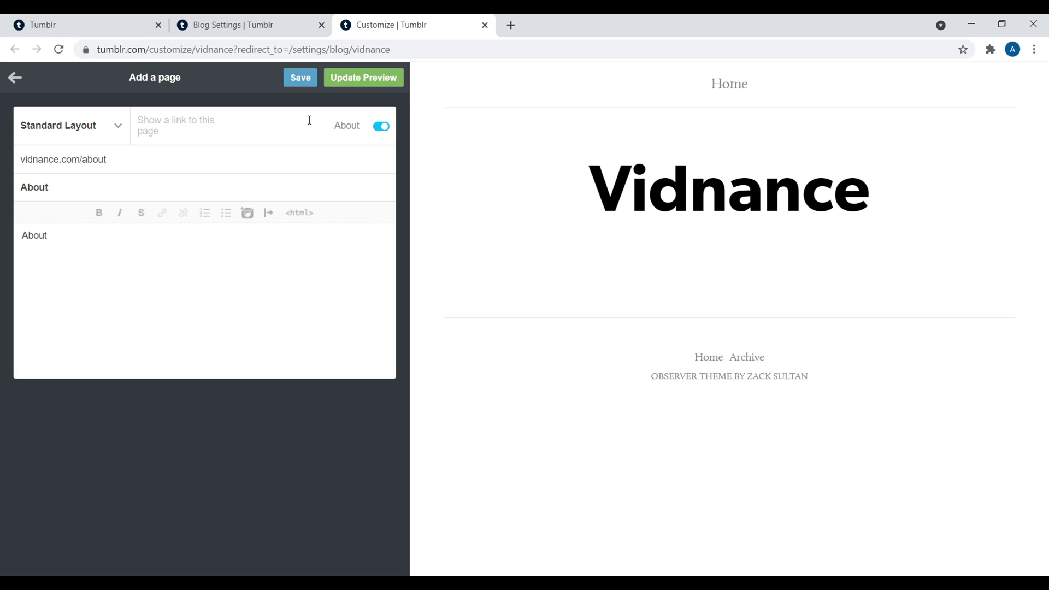
pyautogui.click(308, 82)
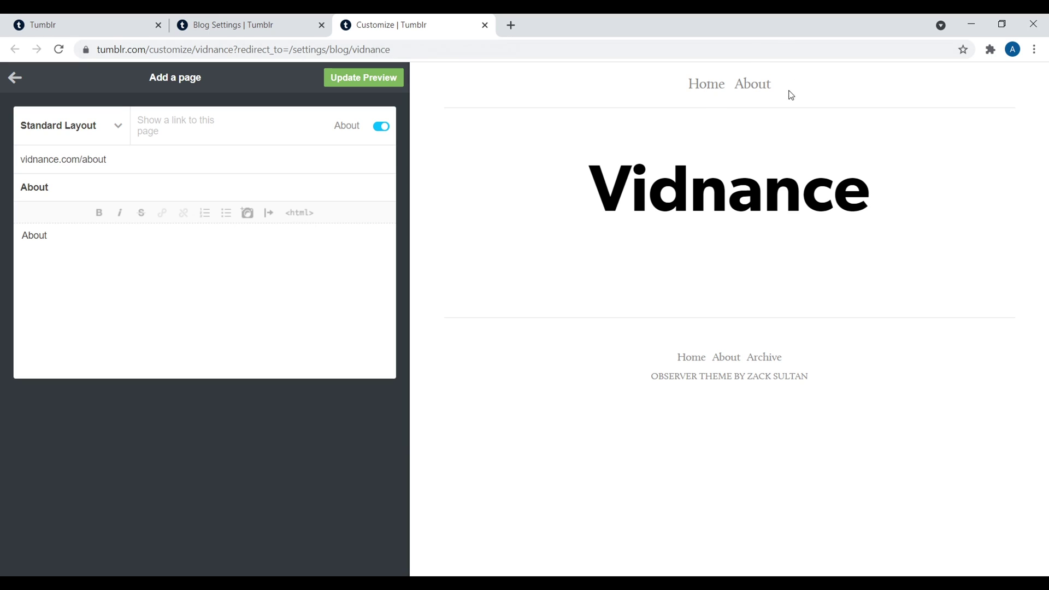
pyautogui.click(120, 245)
# Step: Return to the theme options and save the Edit theme changes
pyautogui.click(14, 81)
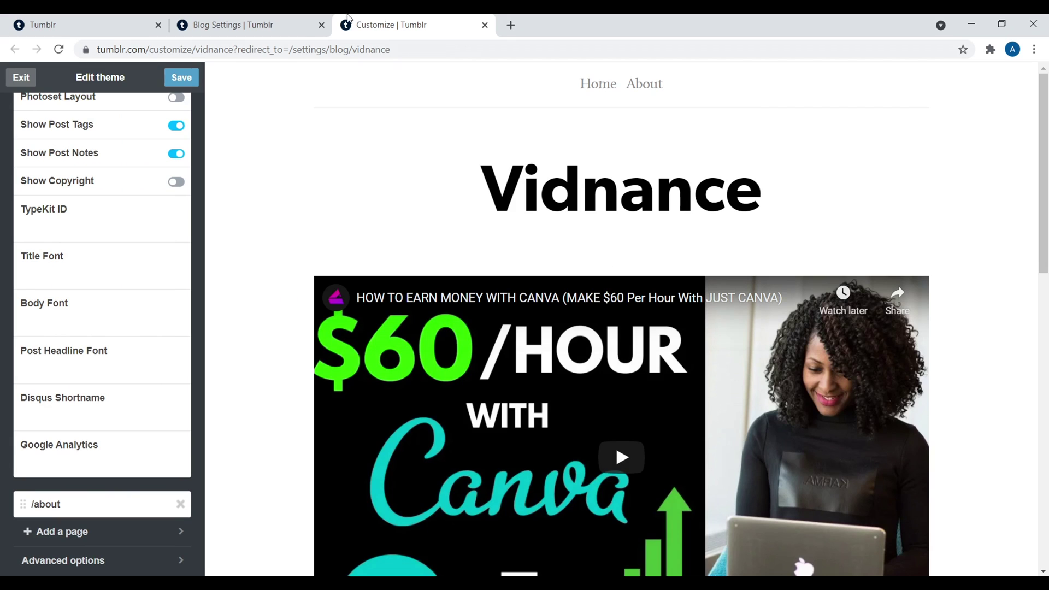
pyautogui.click(257, 15)
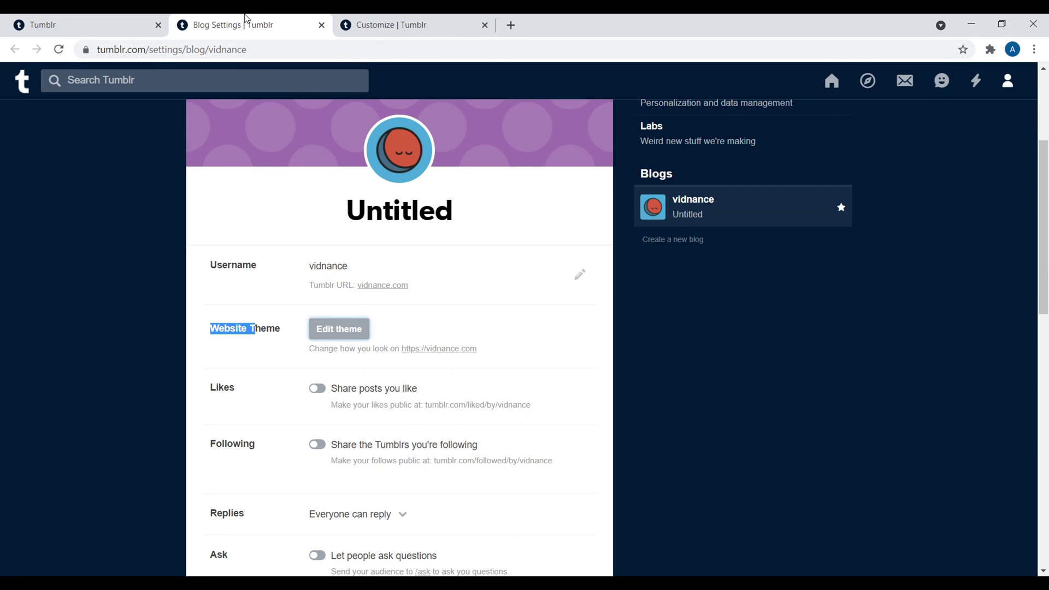
pyautogui.hotkey('ctrl', 'Tab')
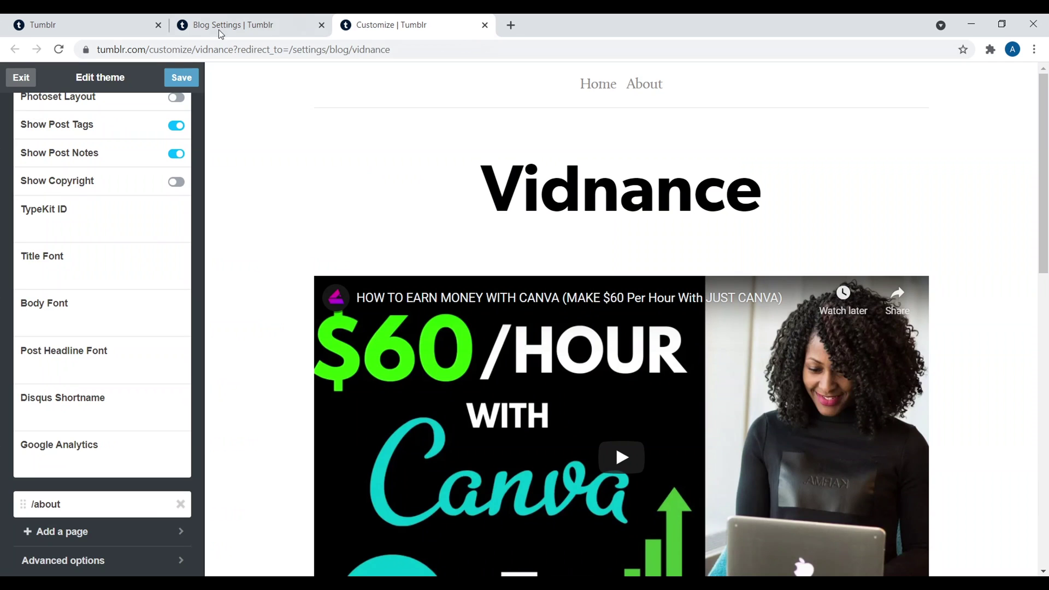
pyautogui.click(186, 80)
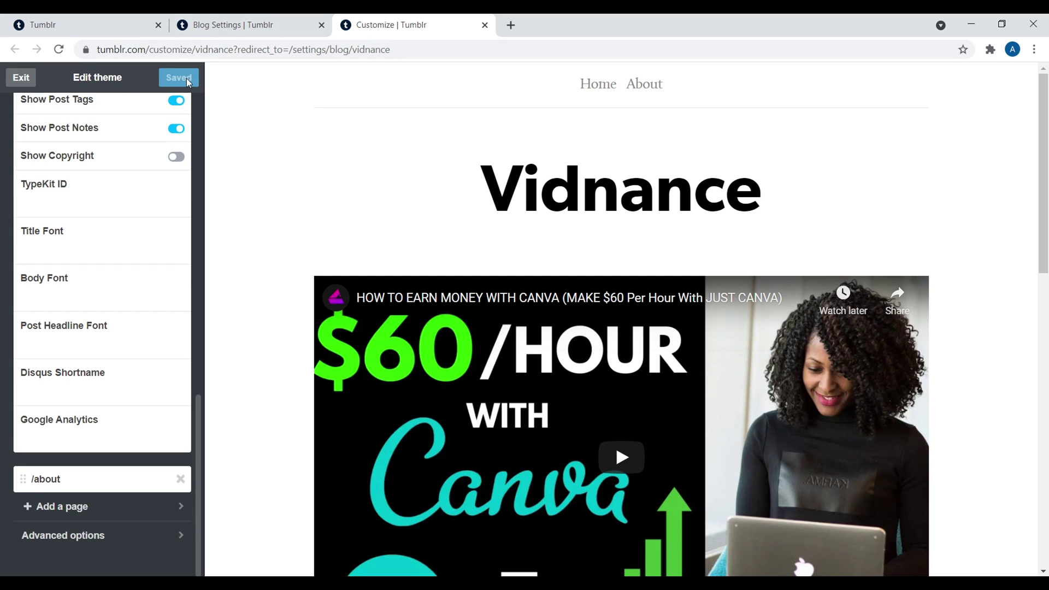
pyautogui.moveTo(1043, 126)
pyautogui.mouseDown()
pyautogui.moveTo(1046, 417)
pyautogui.moveTo(1045, 124)
pyautogui.mouseUp()
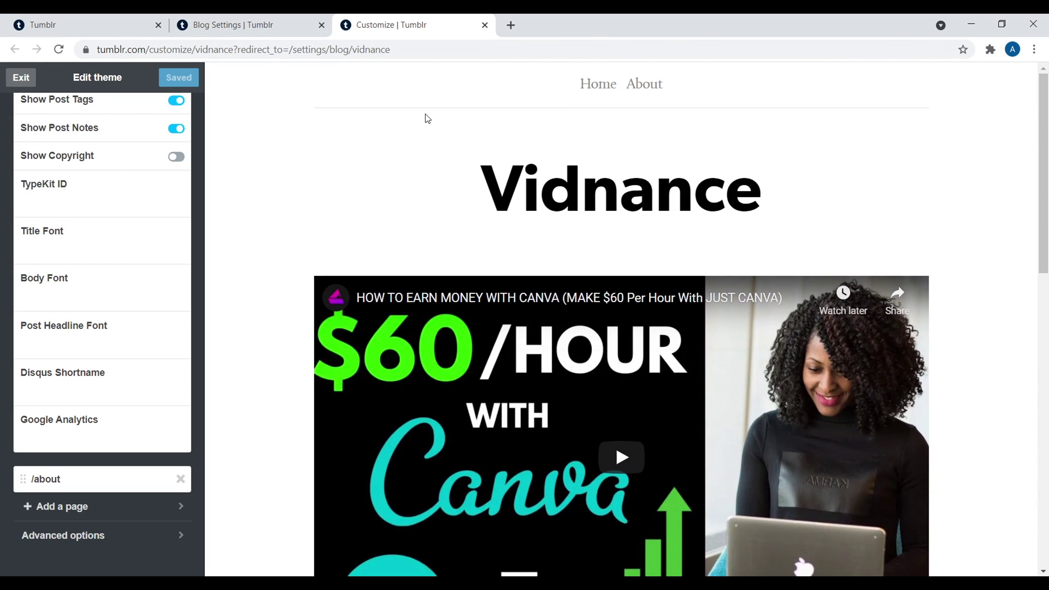
# Step: Make the vidnance blog's liked posts and followed blogs lists public
pyautogui.click(237, 14)
pyautogui.click(189, 224)
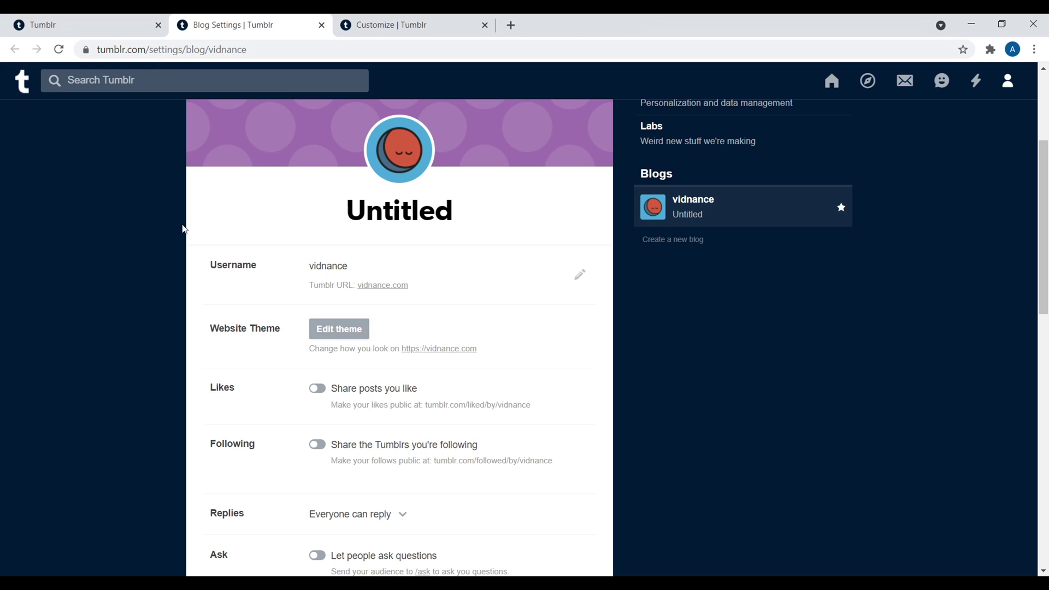
pyautogui.moveTo(1047, 195); pyautogui.dragTo(996, 242)
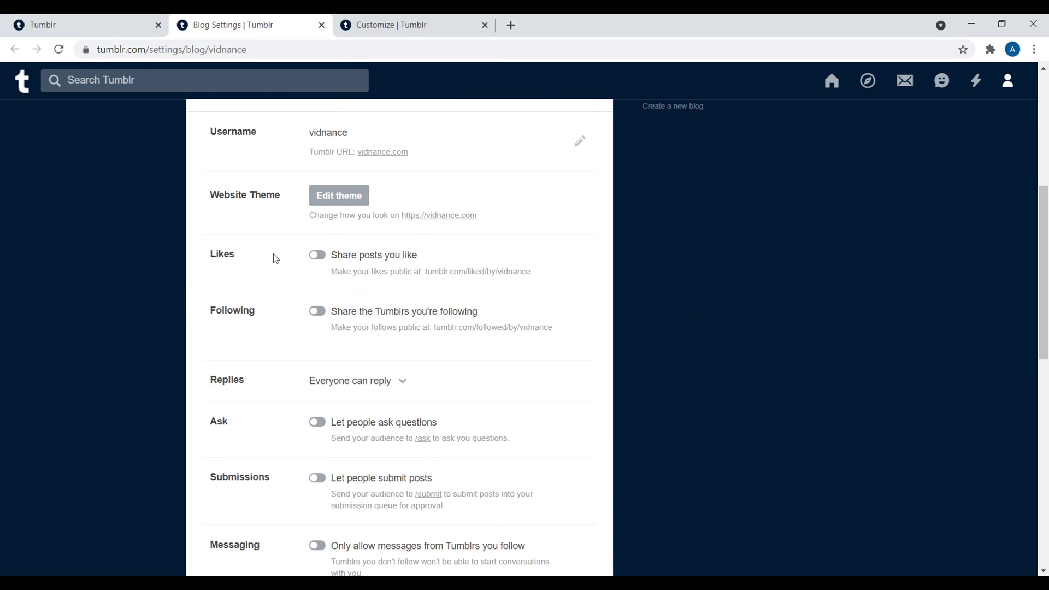
pyautogui.click(316, 256)
pyautogui.click(315, 312)
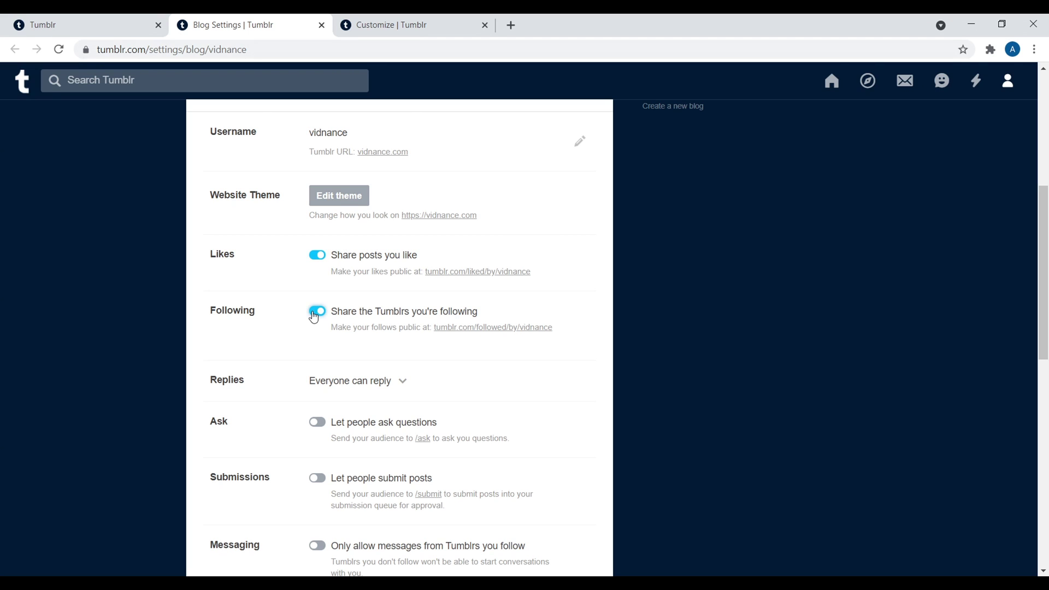
# Step: Enable Ask with anonymous questions allowed, and let people submit posts
pyautogui.scroll(-1, 259, 226)
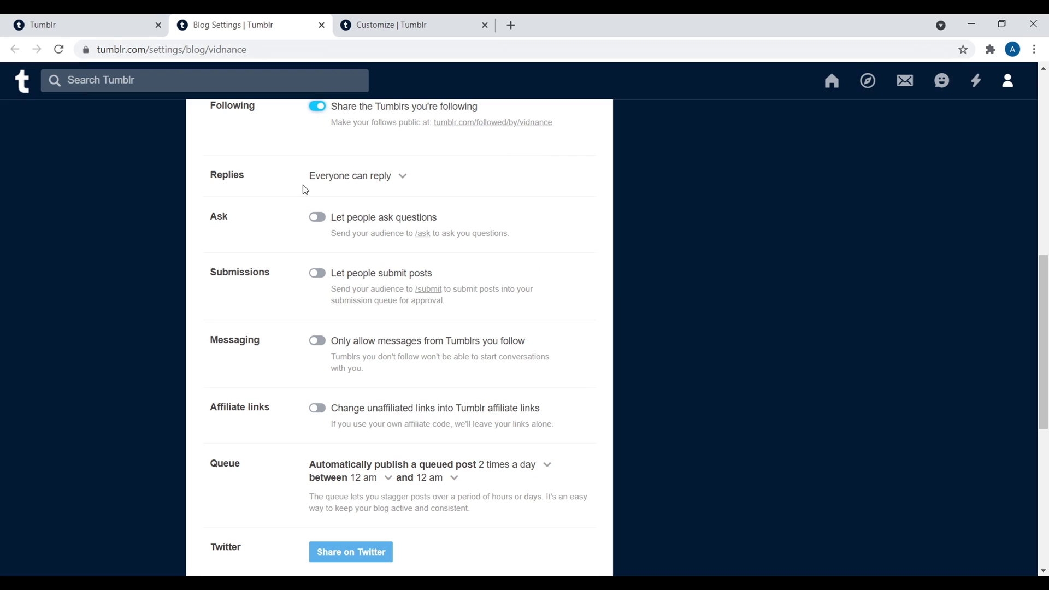
pyautogui.click(319, 219)
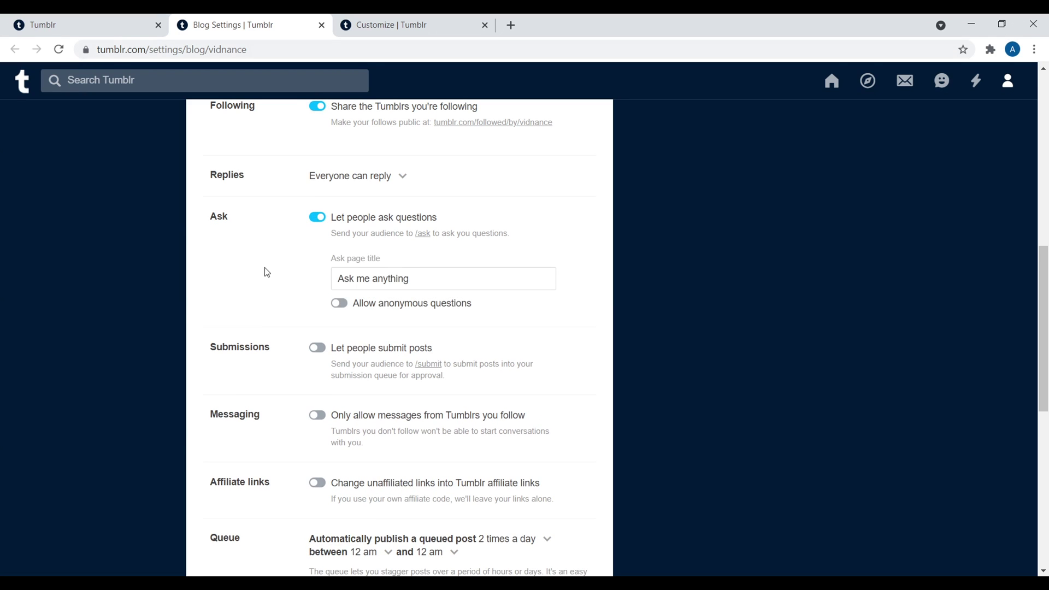
pyautogui.scroll(-1, 281, 304)
pyautogui.click(339, 236)
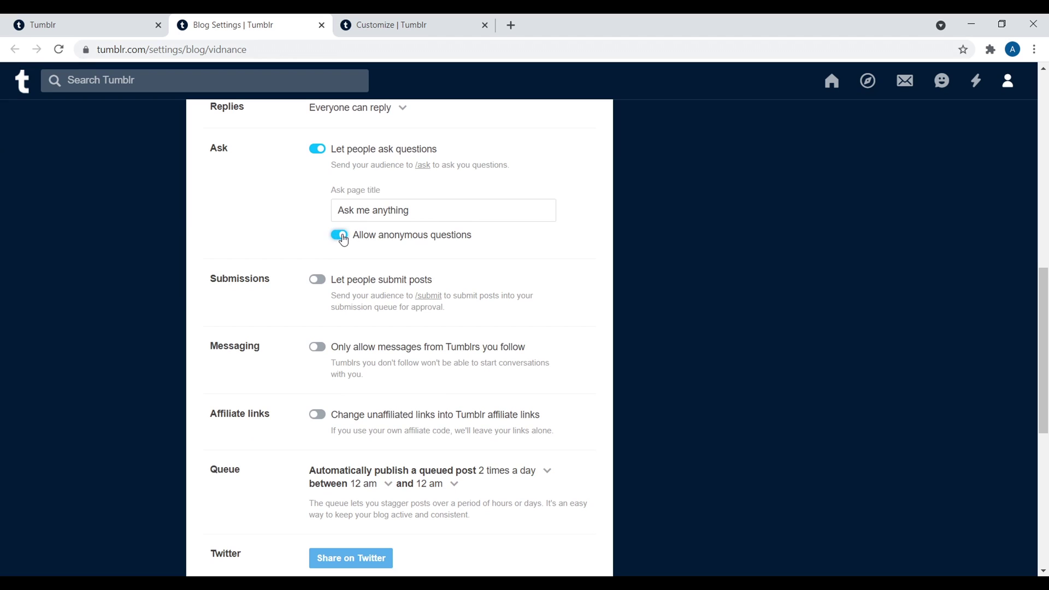
pyautogui.click(316, 279)
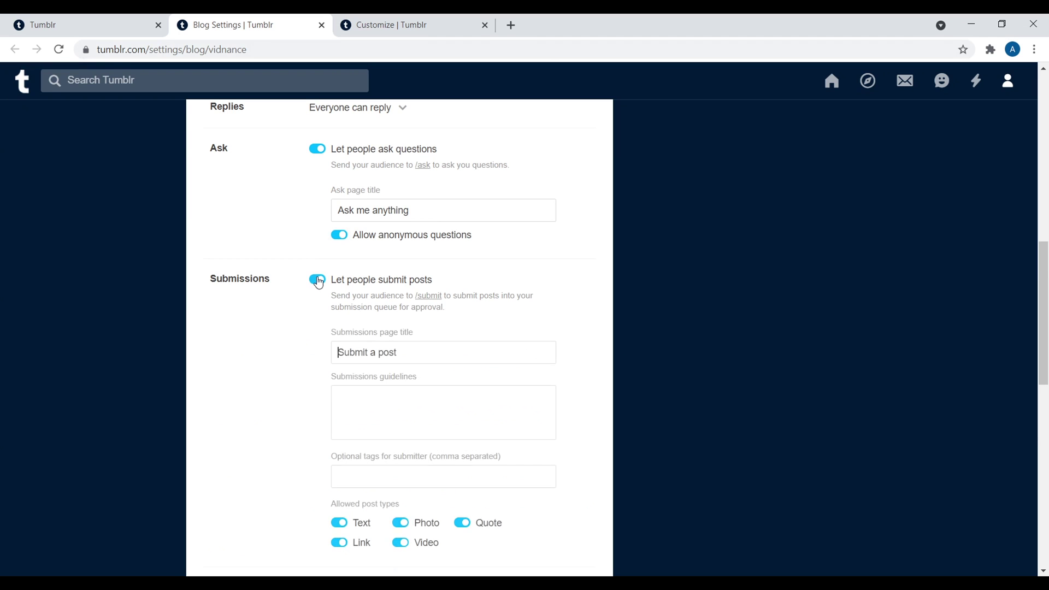
pyautogui.scroll(-3, 569, 368)
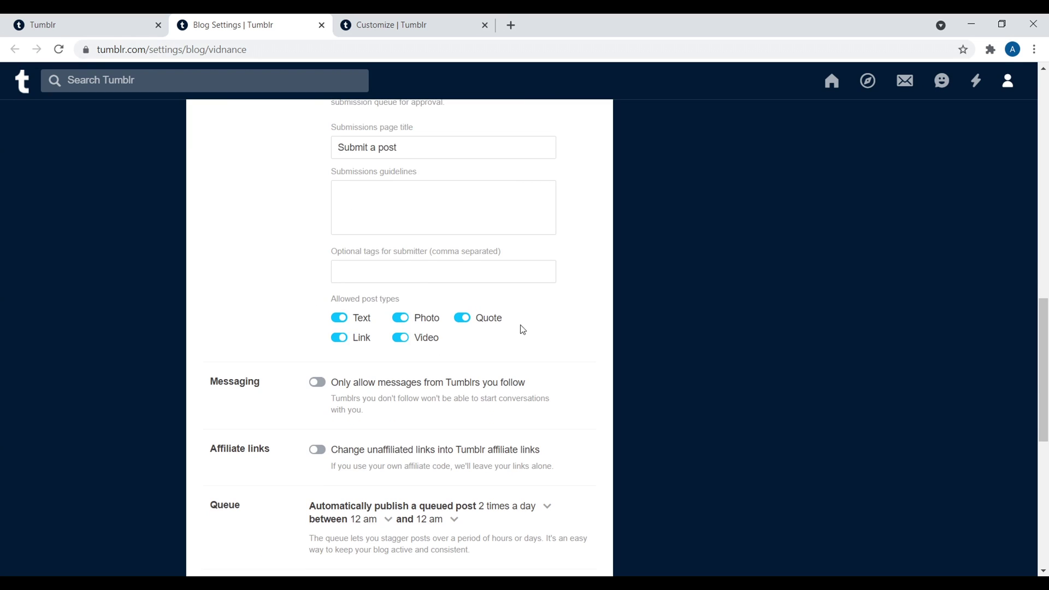
pyautogui.scroll(-2, 291, 233)
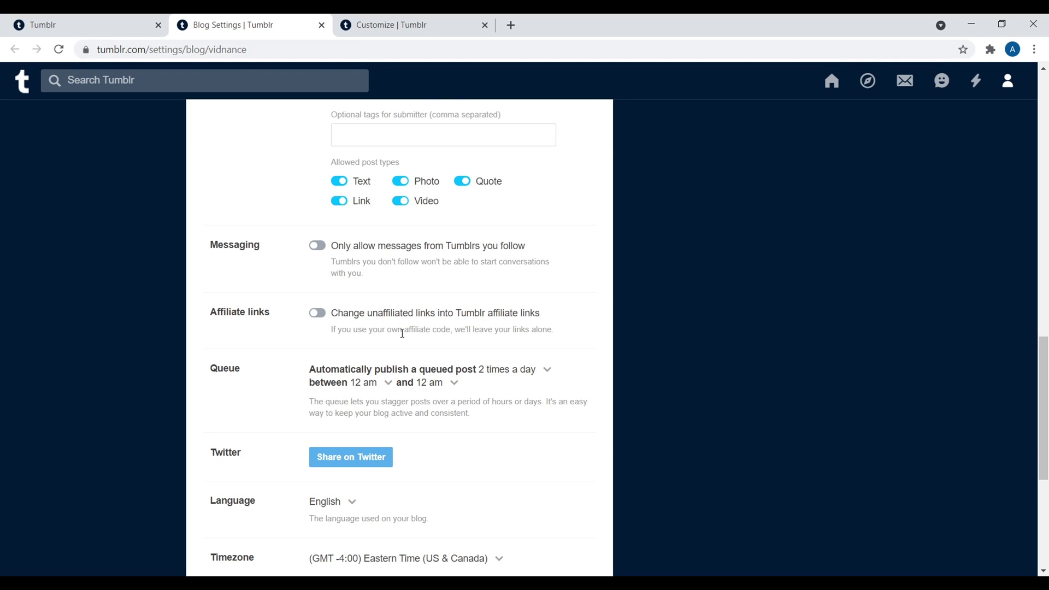
# Step: Scroll through the rest of the vidnance Blog Settings page
pyautogui.scroll(-1, 402, 333)
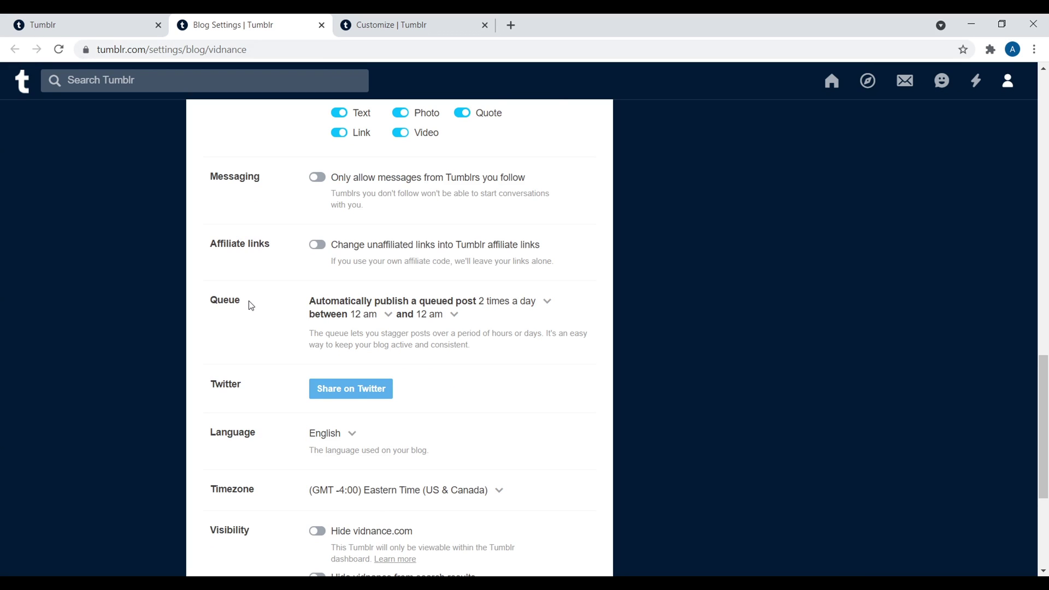
pyautogui.scroll(-4, 258, 288)
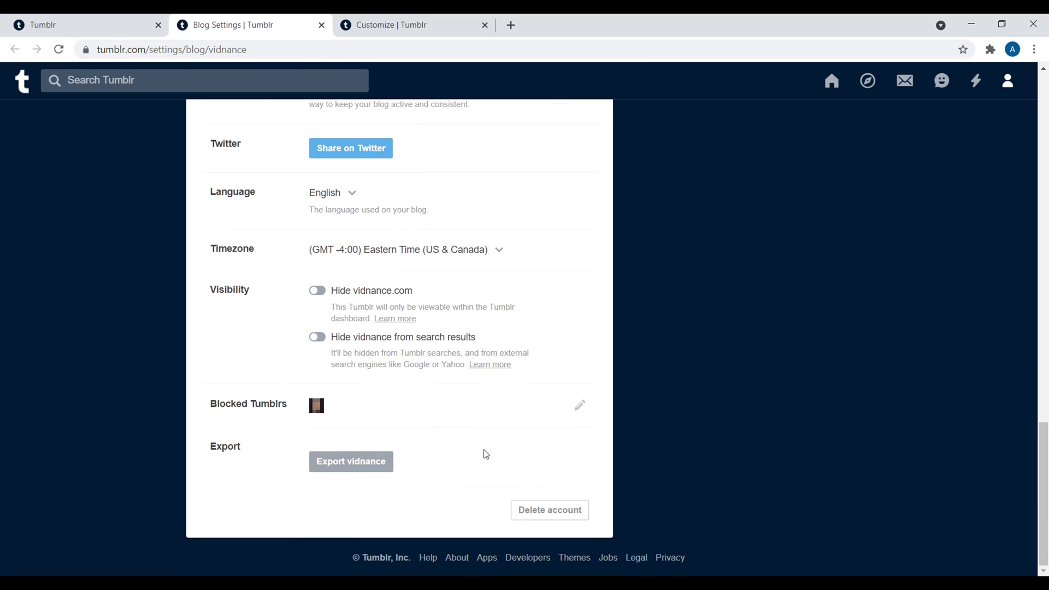
pyautogui.scroll(12, 501, 353)
pyautogui.scroll(8, 993, 325)
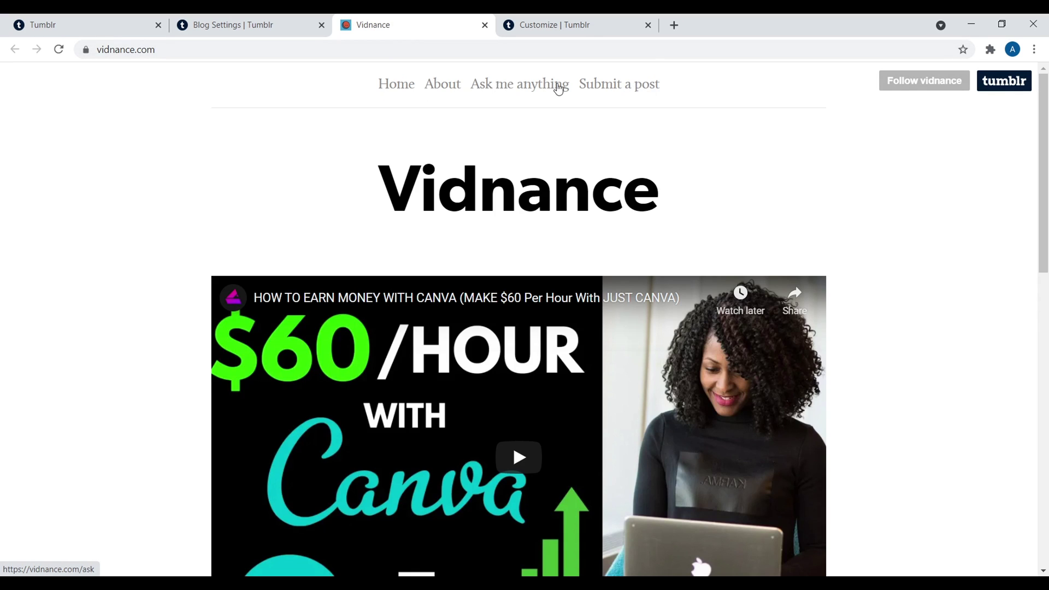
# Step: Compare the Blog Settings with the live Vidnance site, scrolling the live blog
pyautogui.click(281, 22)
pyautogui.click(408, 20)
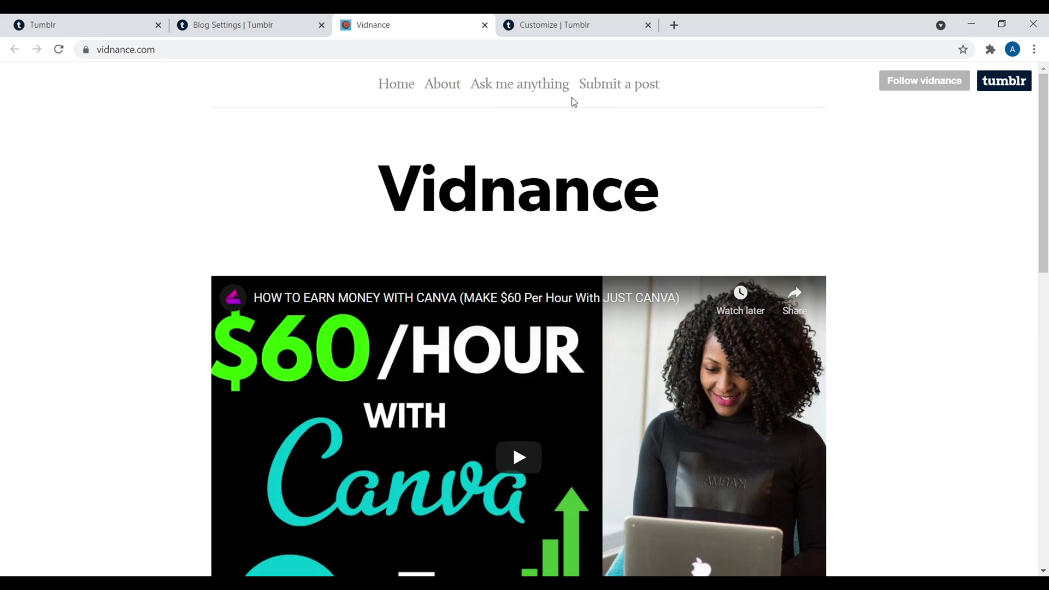
pyautogui.click(241, 24)
pyautogui.scroll(-5, 297, 304)
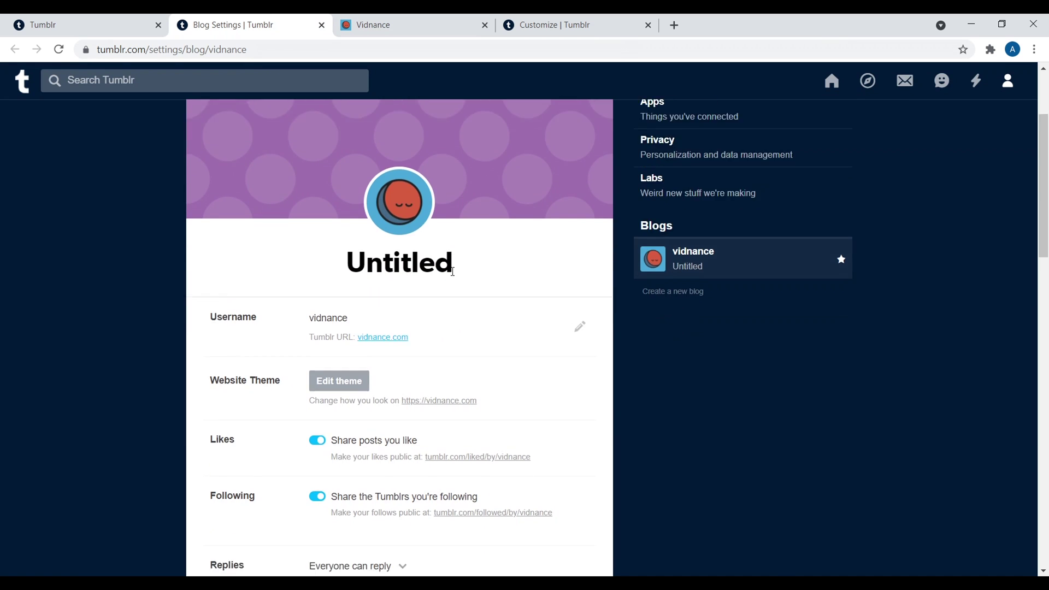
pyautogui.click(484, 18)
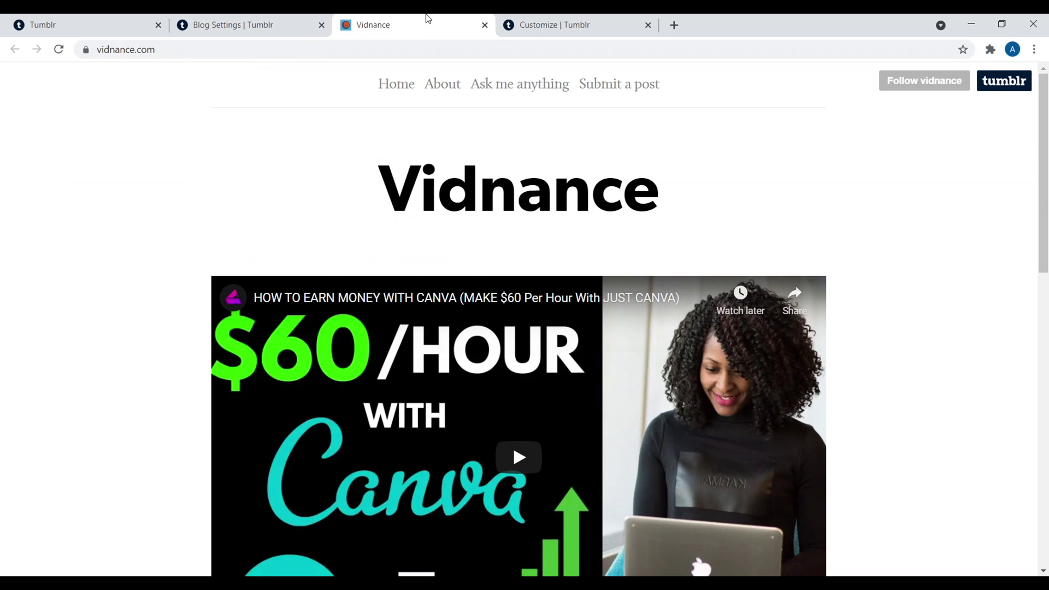
pyautogui.moveTo(1045, 157); pyautogui.dragTo(1046, 255)
pyautogui.scroll(3, 319, 108)
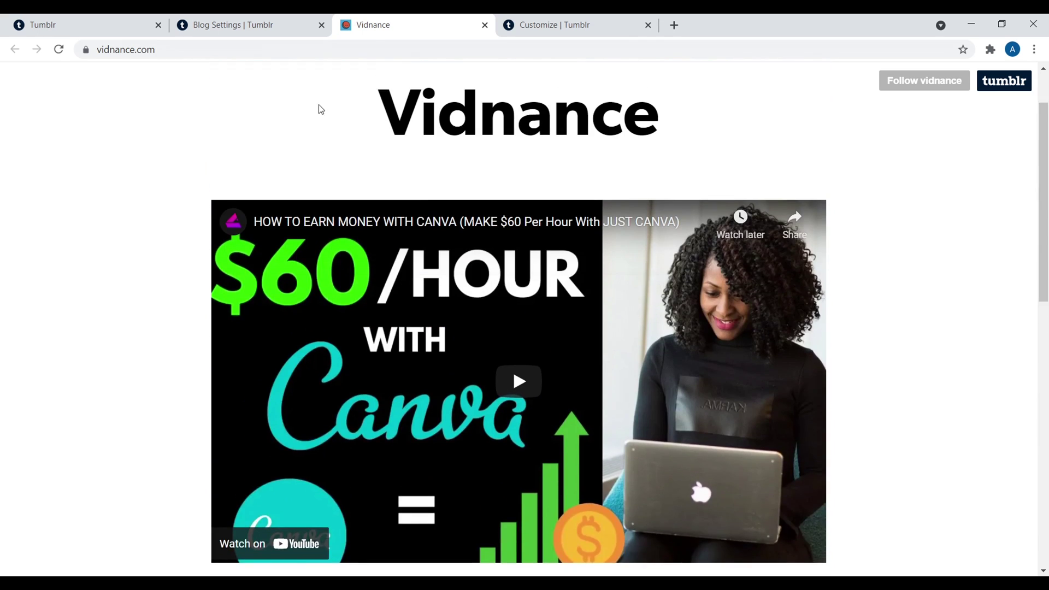
pyautogui.scroll(1, 445, 124)
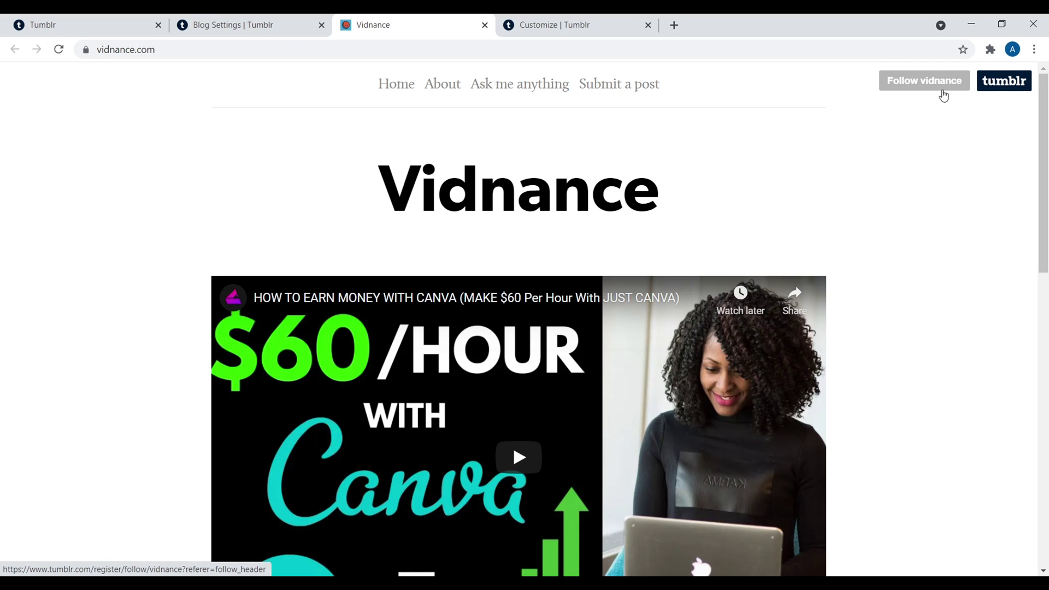
# Step: Check the blog's vidnance.com web address, then return to Blog Settings
pyautogui.moveTo(190, 52); pyautogui.dragTo(94, 49)
pyautogui.click(131, 140)
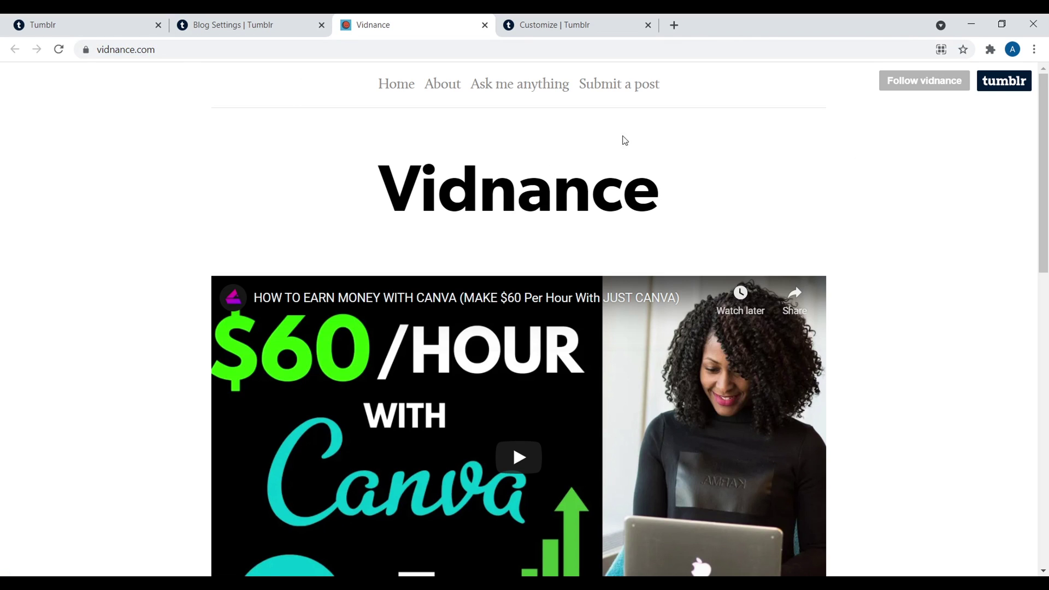
pyautogui.moveTo(1044, 144)
pyautogui.mouseDown()
pyautogui.moveTo(1045, 354)
pyautogui.moveTo(1044, 136)
pyautogui.mouseUp()
pyautogui.click(235, 25)
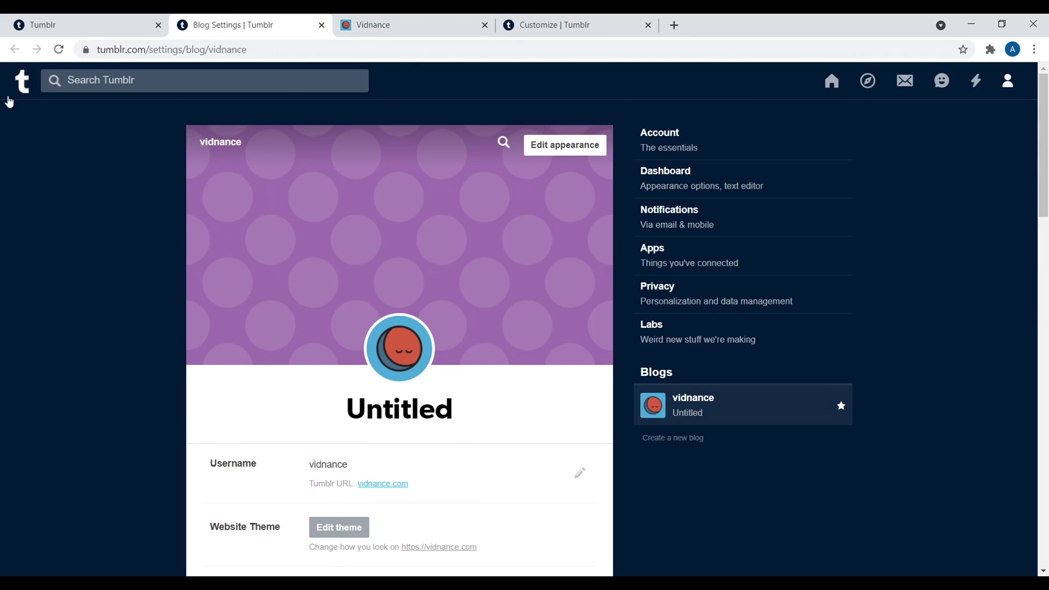
# Step: Go to the Tumblr dashboard and open the vidnance blog's Posts list
pyautogui.click(20, 83)
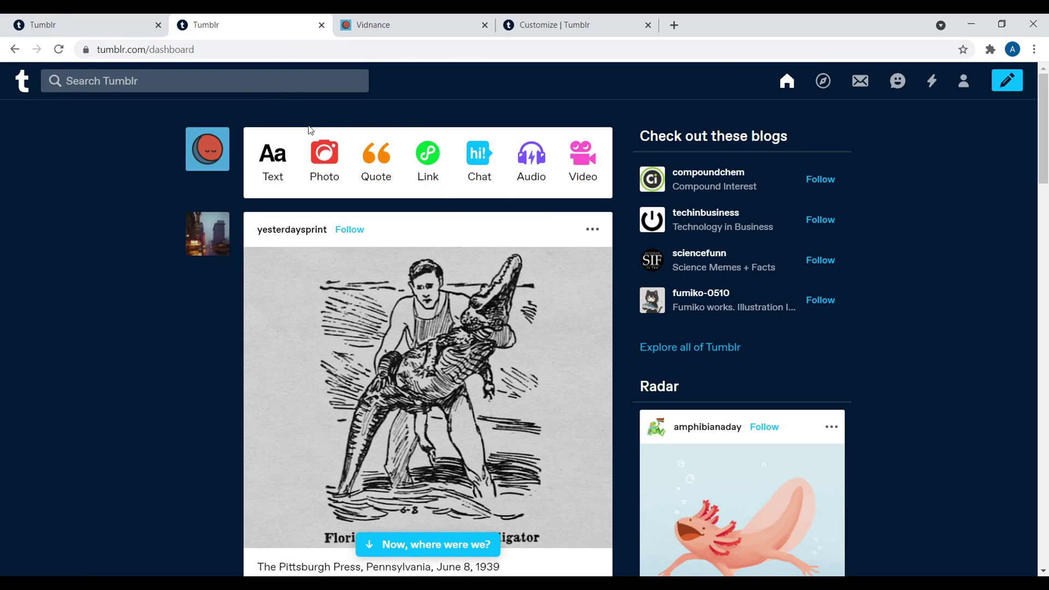
pyautogui.click(397, 21)
pyautogui.moveTo(1046, 169); pyautogui.dragTo(1046, 194)
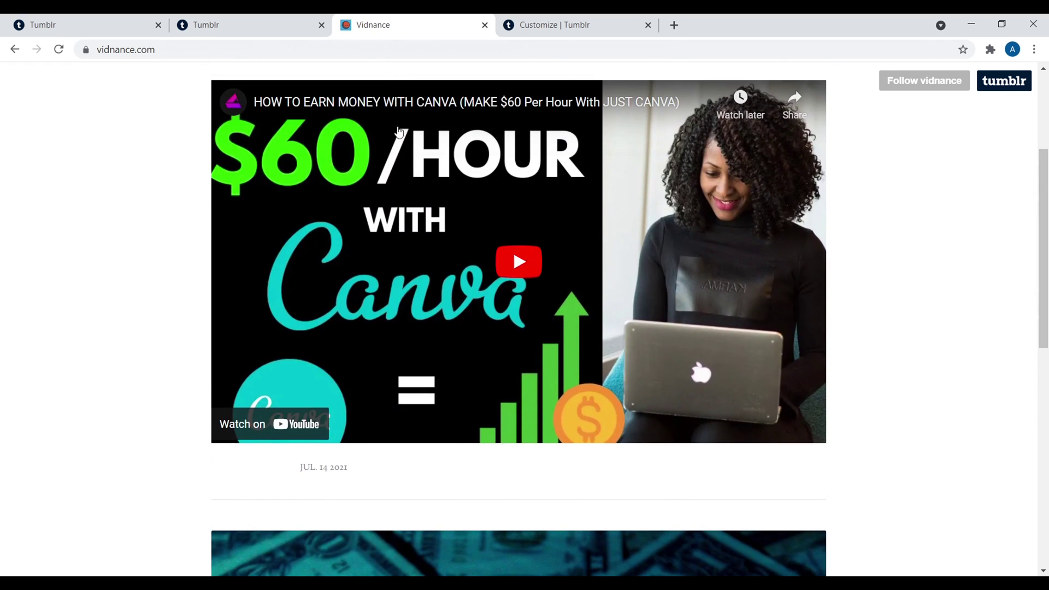
pyautogui.click(236, 17)
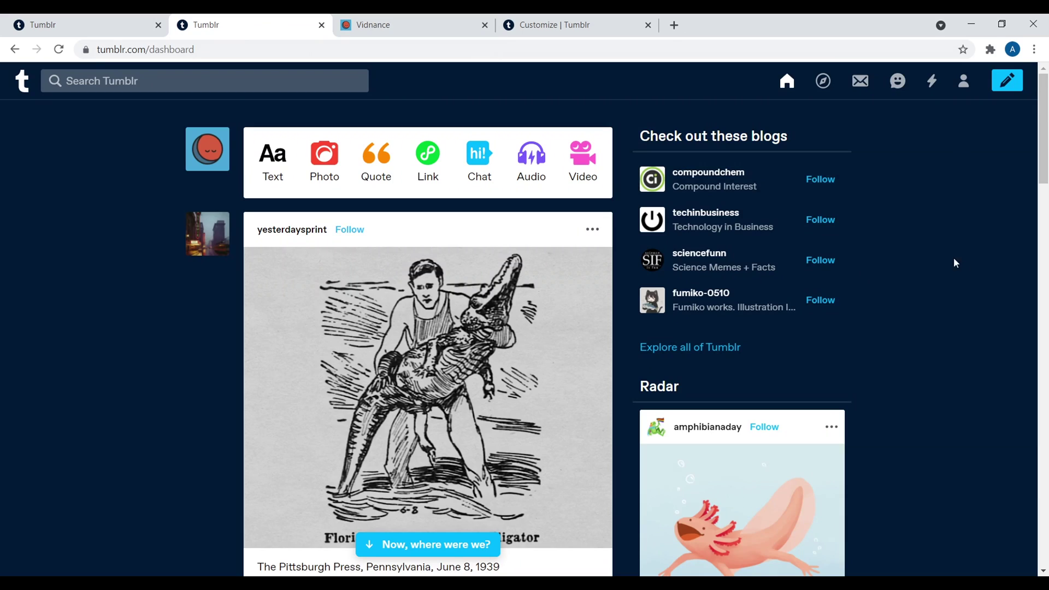
pyautogui.click(964, 83)
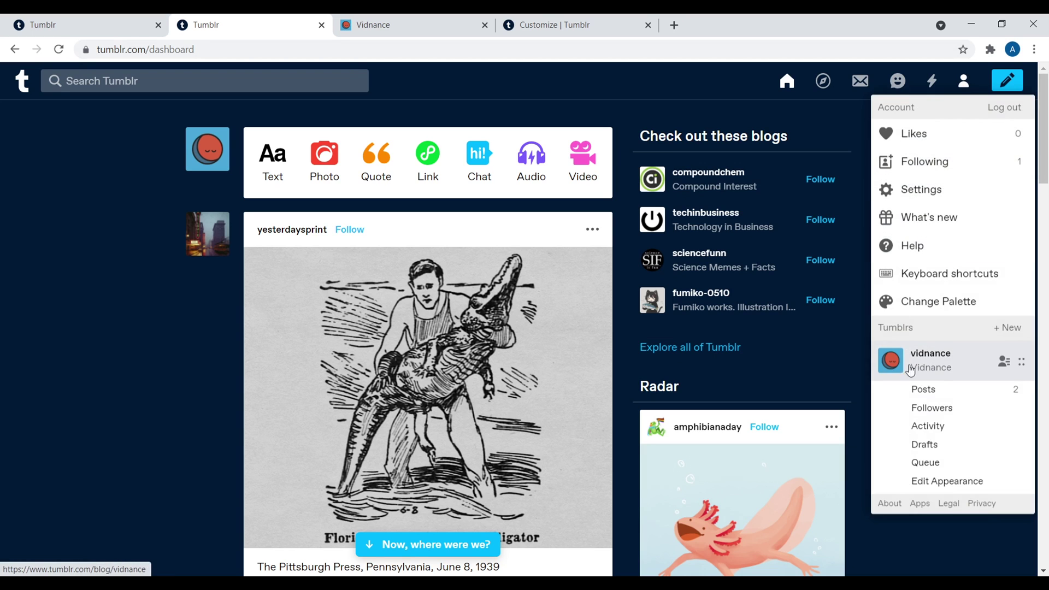
pyautogui.click(949, 395)
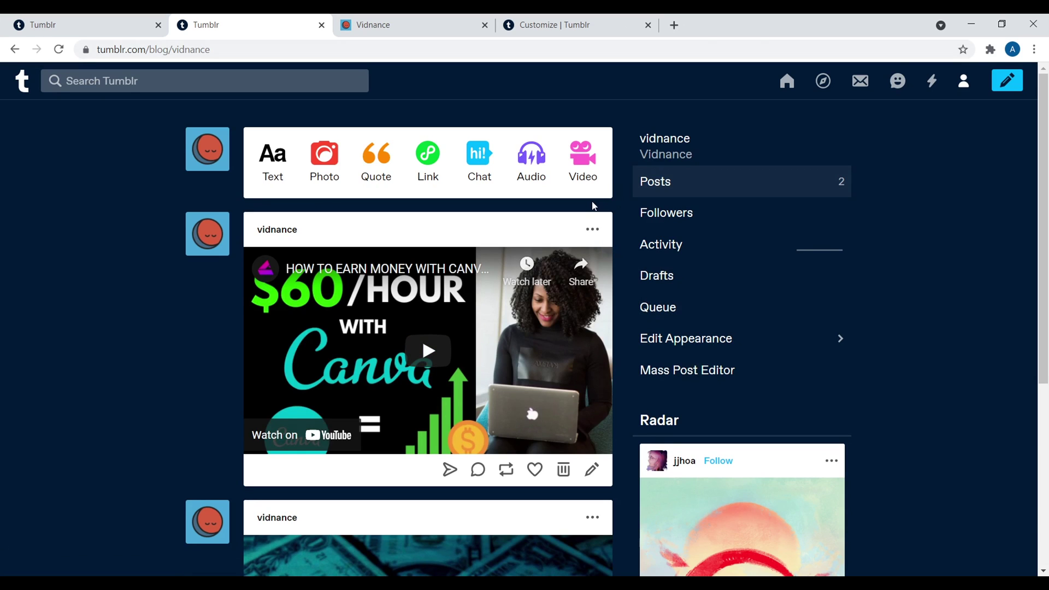
# Step: Return to the live vidnance.com site at its footer with the Archive link
pyautogui.click(415, 23)
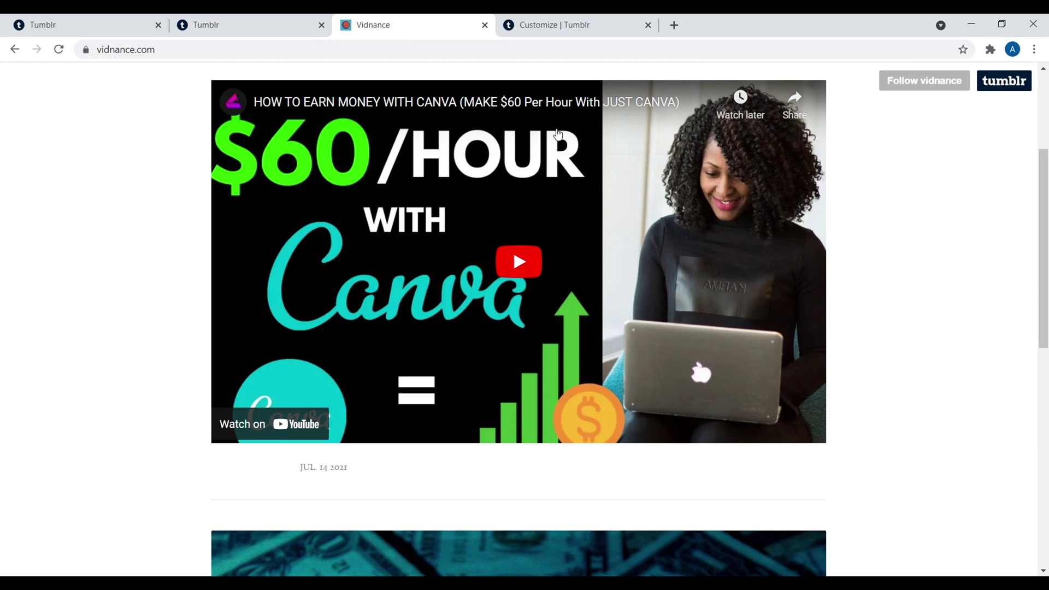
pyautogui.scroll(-5, 453, 246)
pyautogui.click(181, 22)
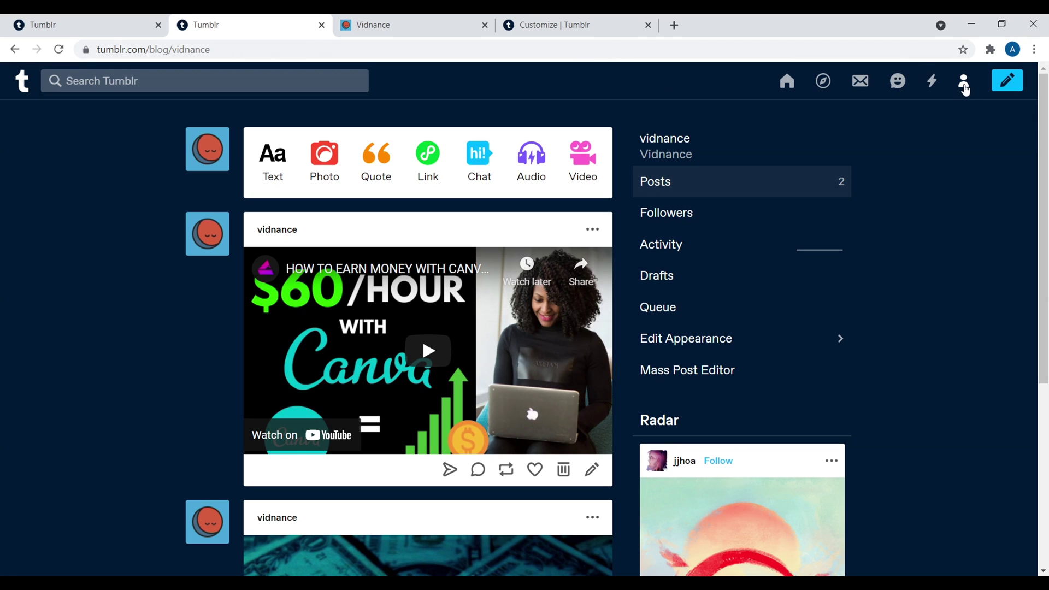
pyautogui.click(965, 88)
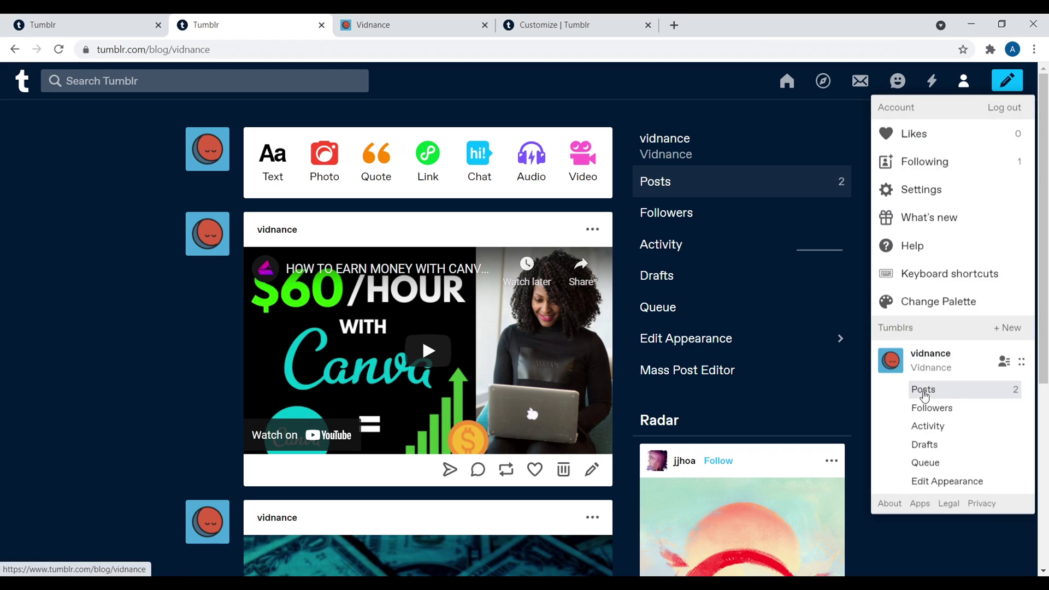
pyautogui.click(88, 210)
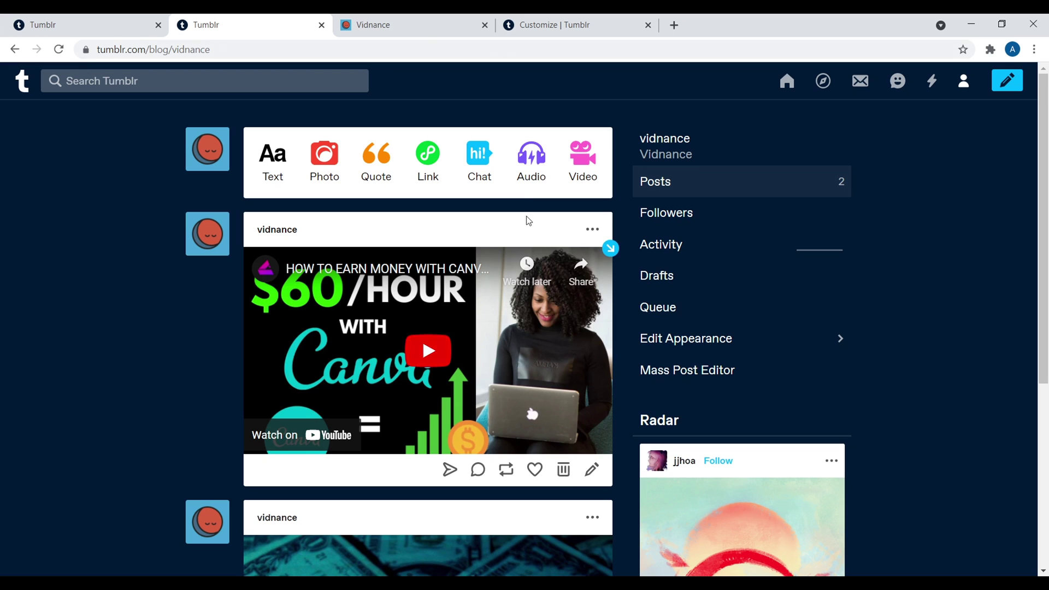
pyautogui.click(438, 18)
pyautogui.scroll(-5, 1043, 435)
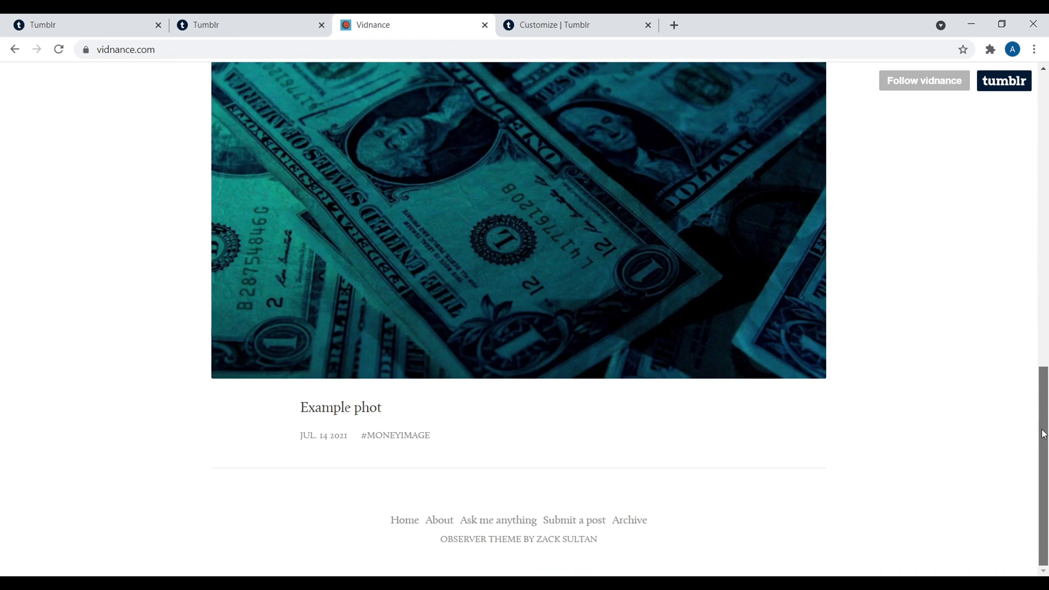
pyautogui.moveTo(1047, 430); pyautogui.dragTo(1047, 134)
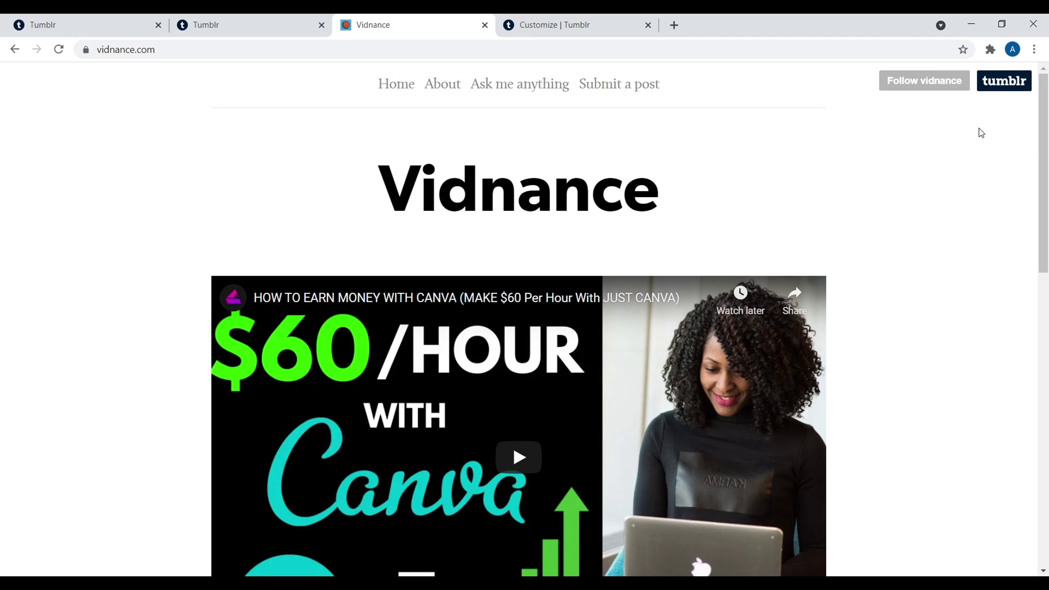
pyautogui.scroll(-5, 1047, 126)
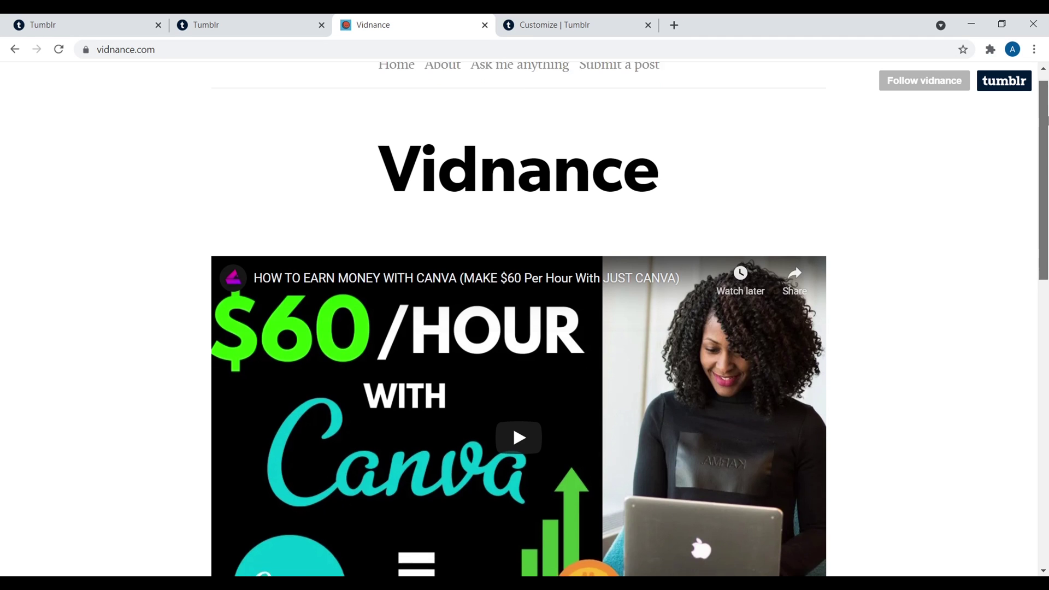